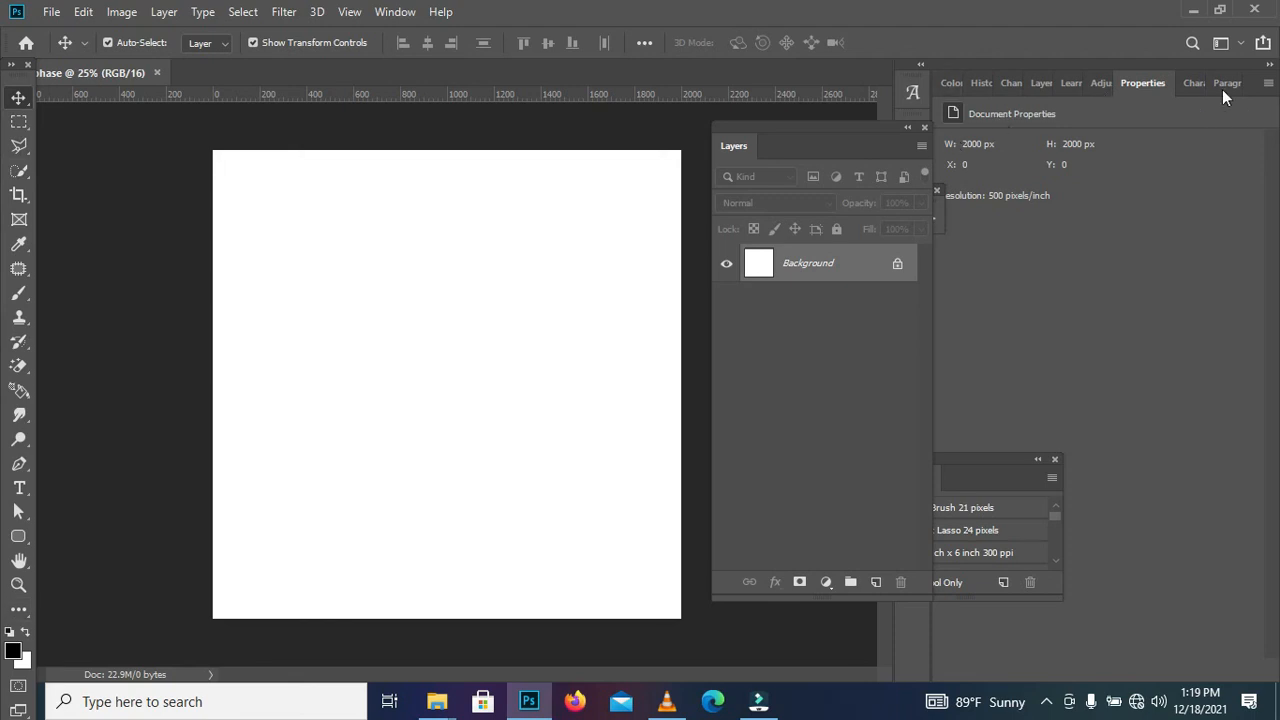
Step: Look through the Color, History, Channels, Layer Comps and Learn panels
click(957, 90)
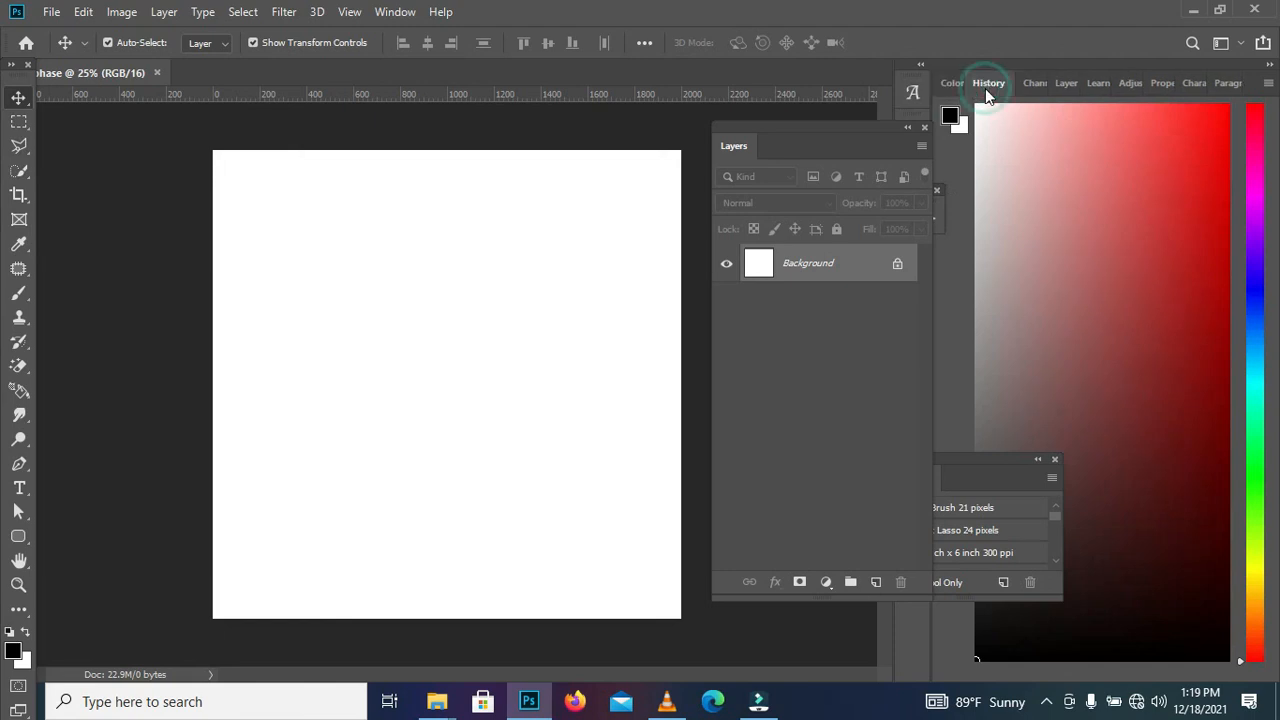
click(987, 88)
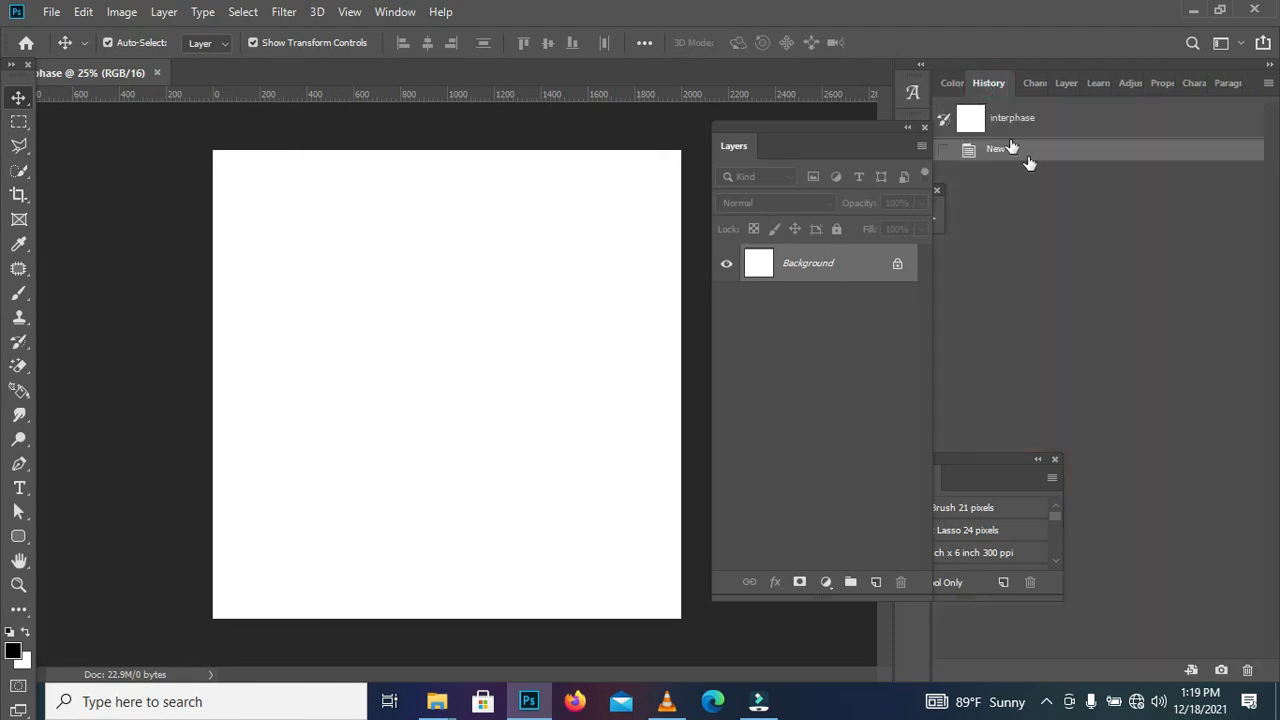
click(1022, 85)
click(1066, 88)
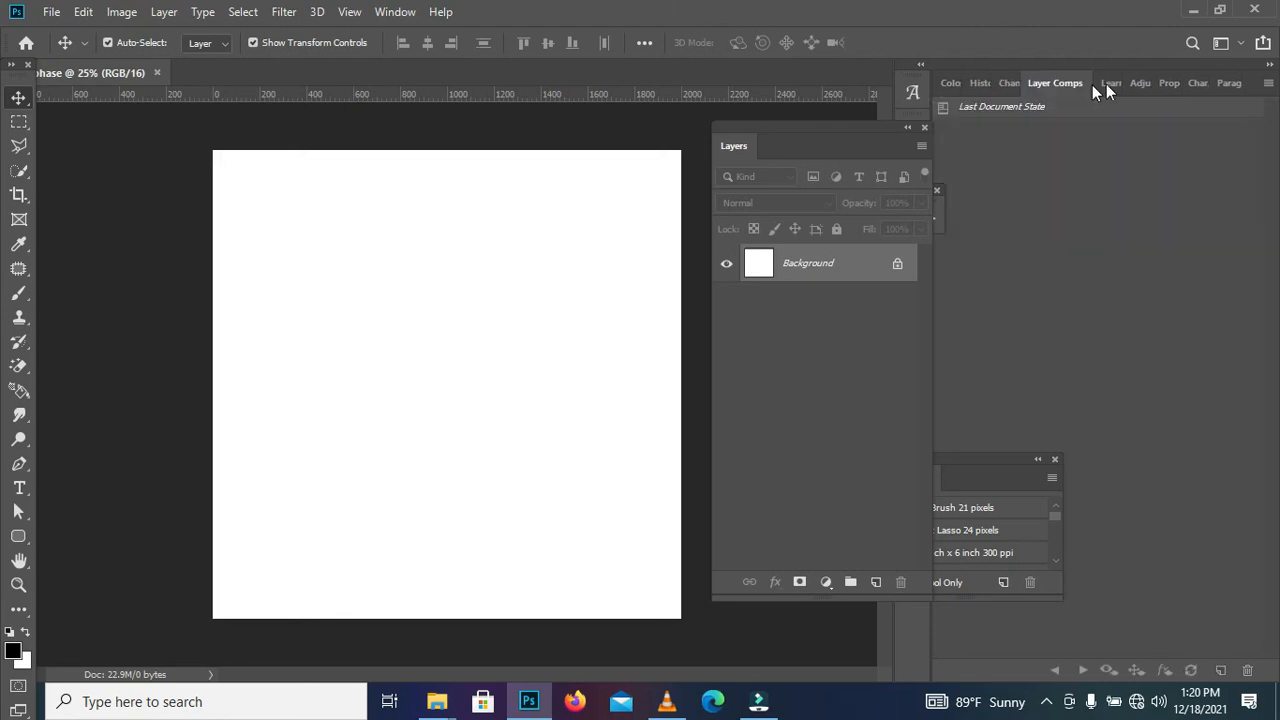
click(1103, 84)
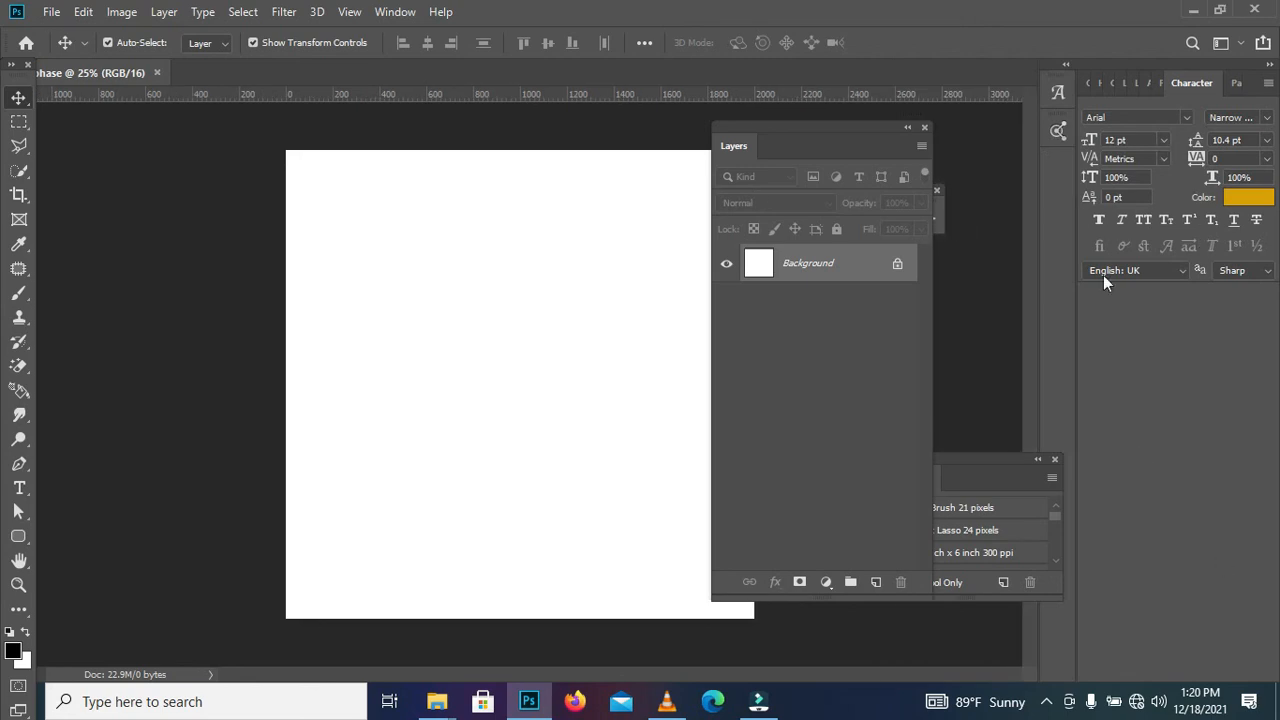
Step: Display the Brushes panel, collapse it again, and bring up the History panel
click(380, 15)
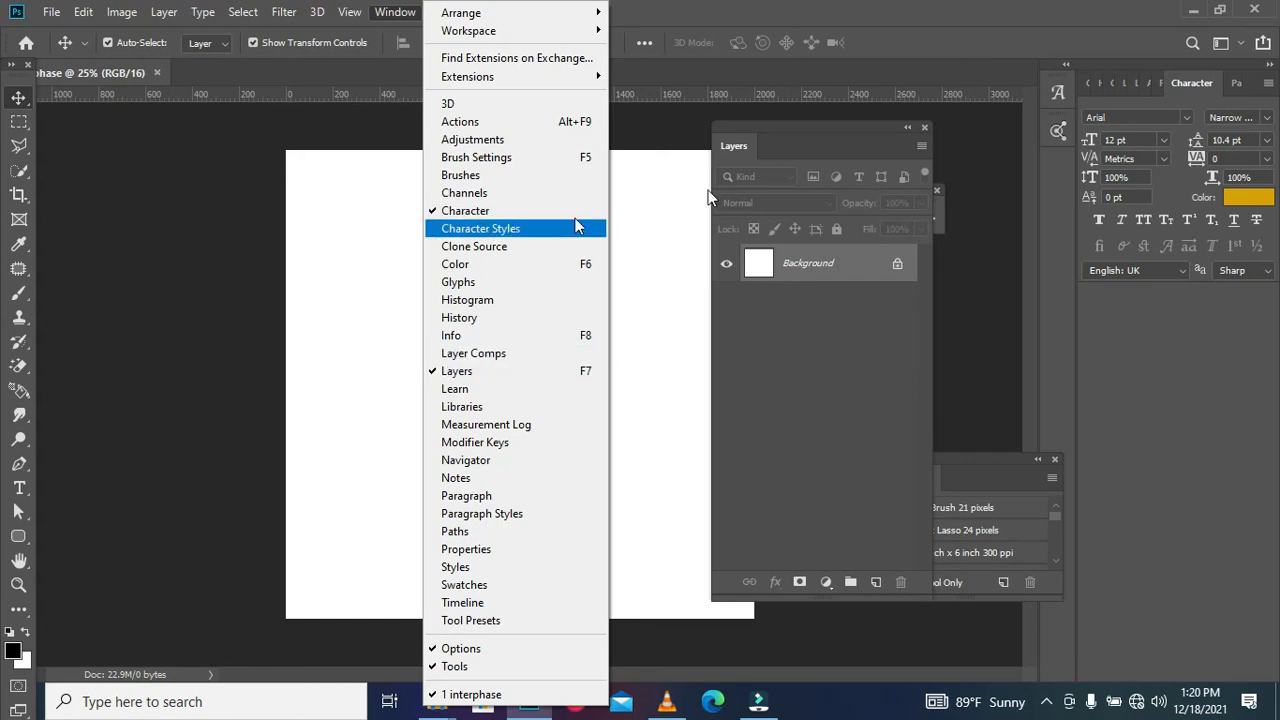
click(458, 177)
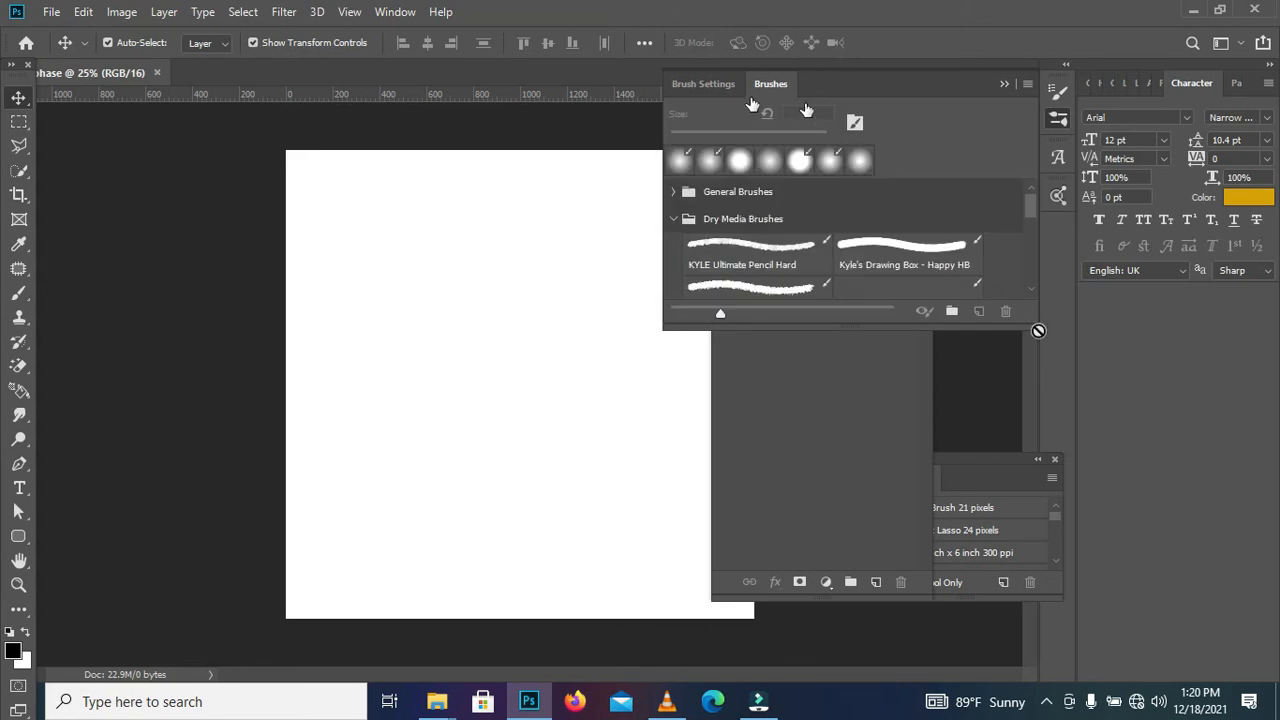
click(1002, 86)
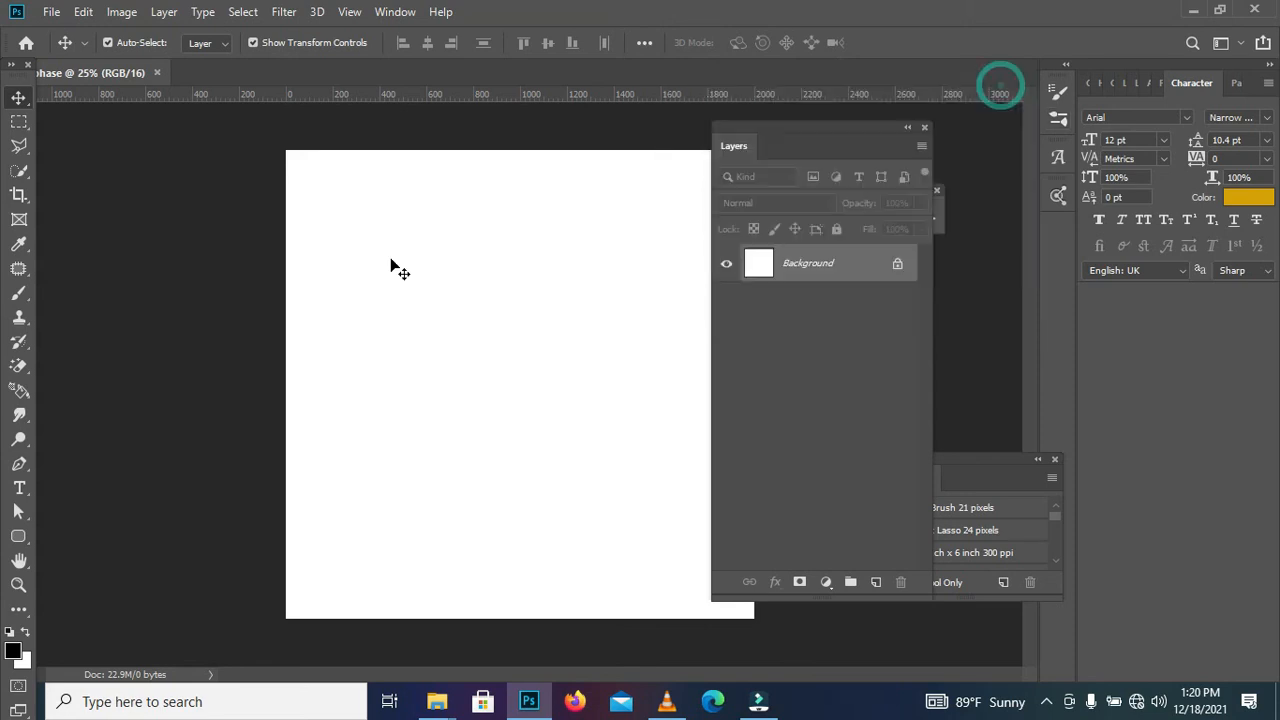
click(398, 14)
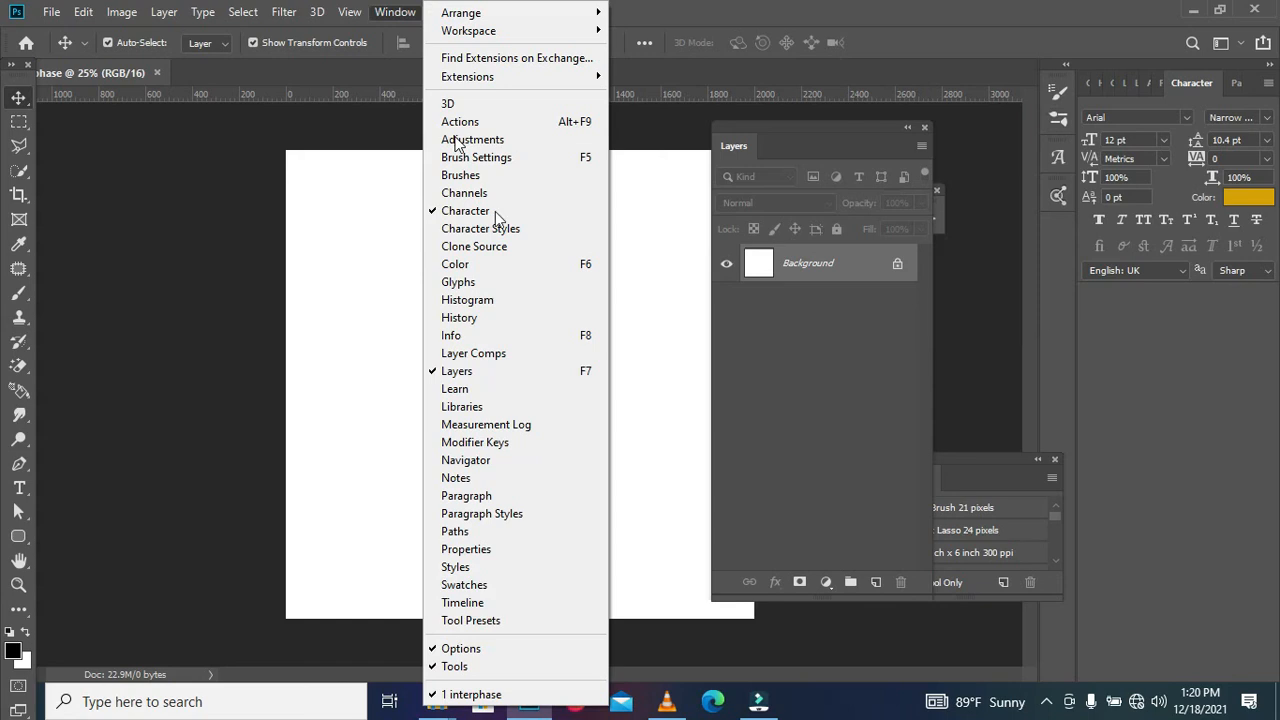
click(468, 318)
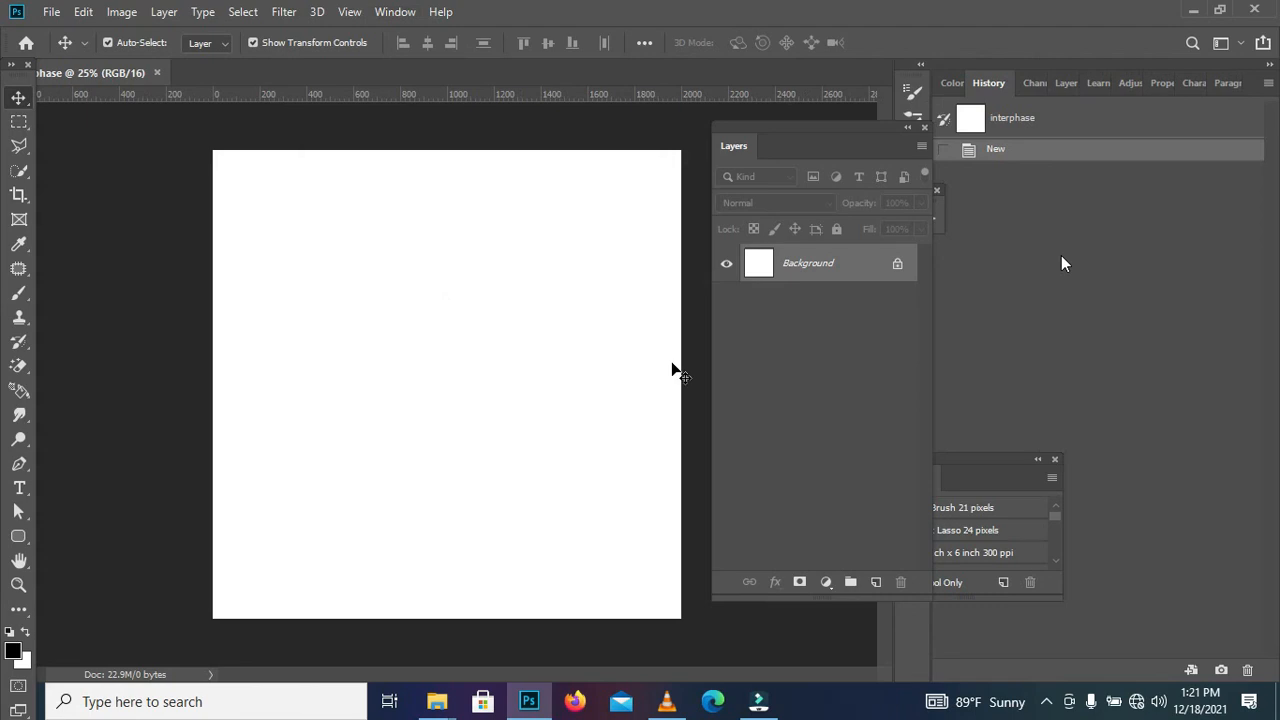
Step: Hide the Tools panel and show it again
click(399, 14)
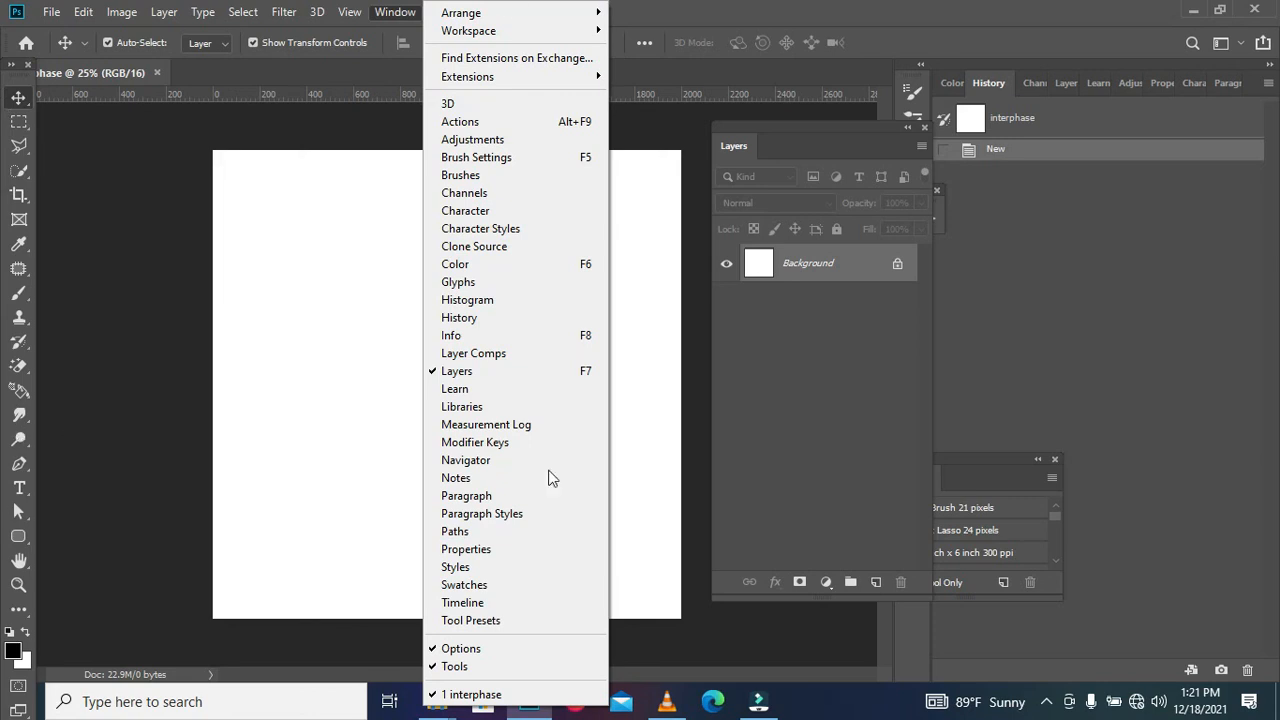
click(524, 668)
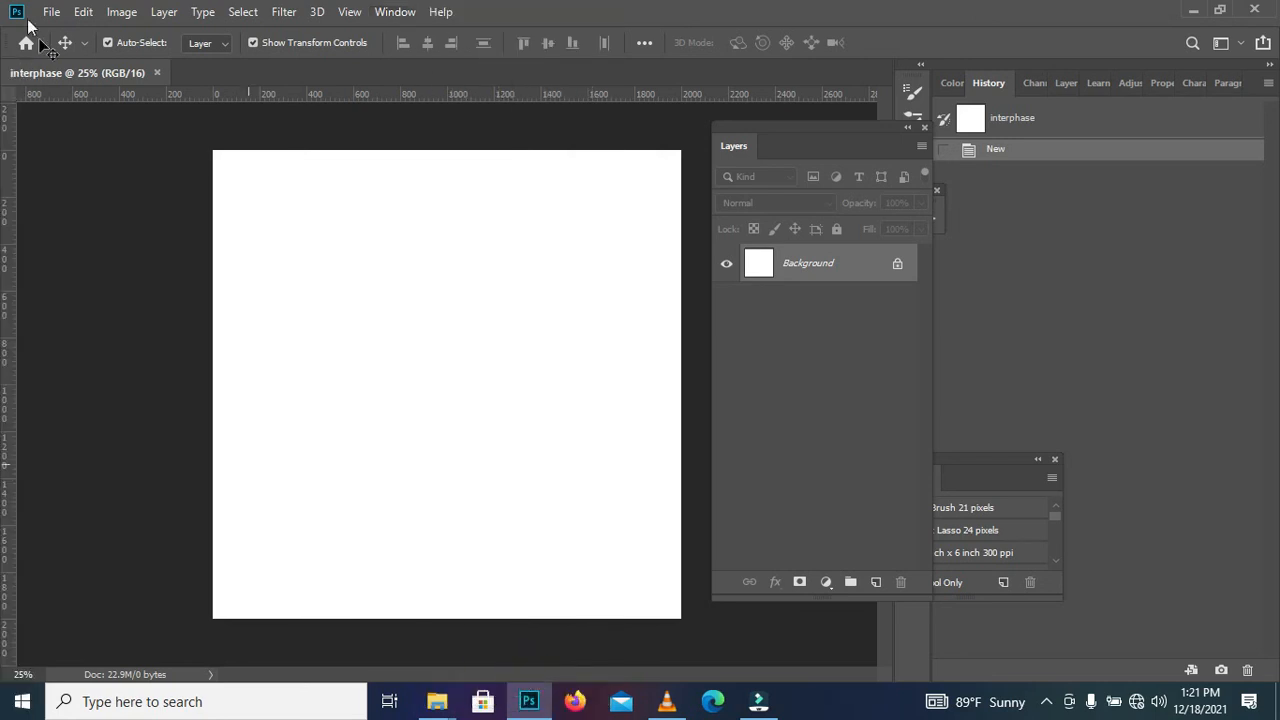
click(391, 14)
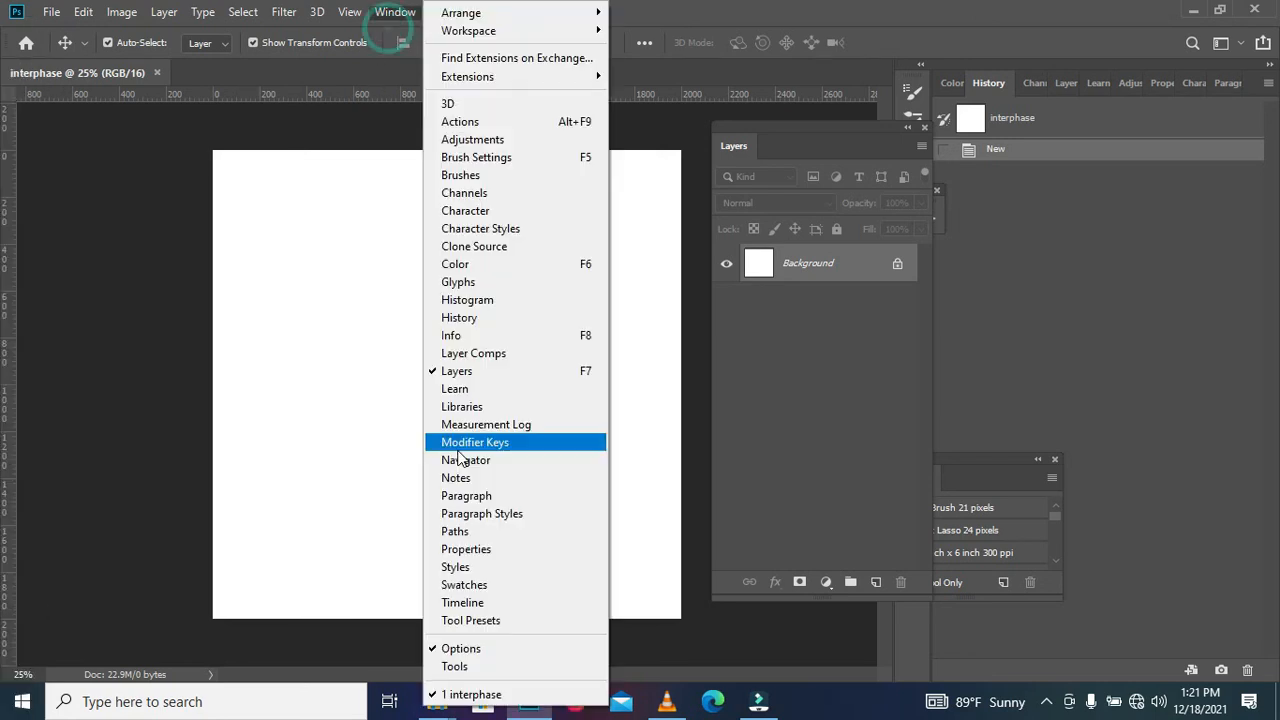
click(470, 666)
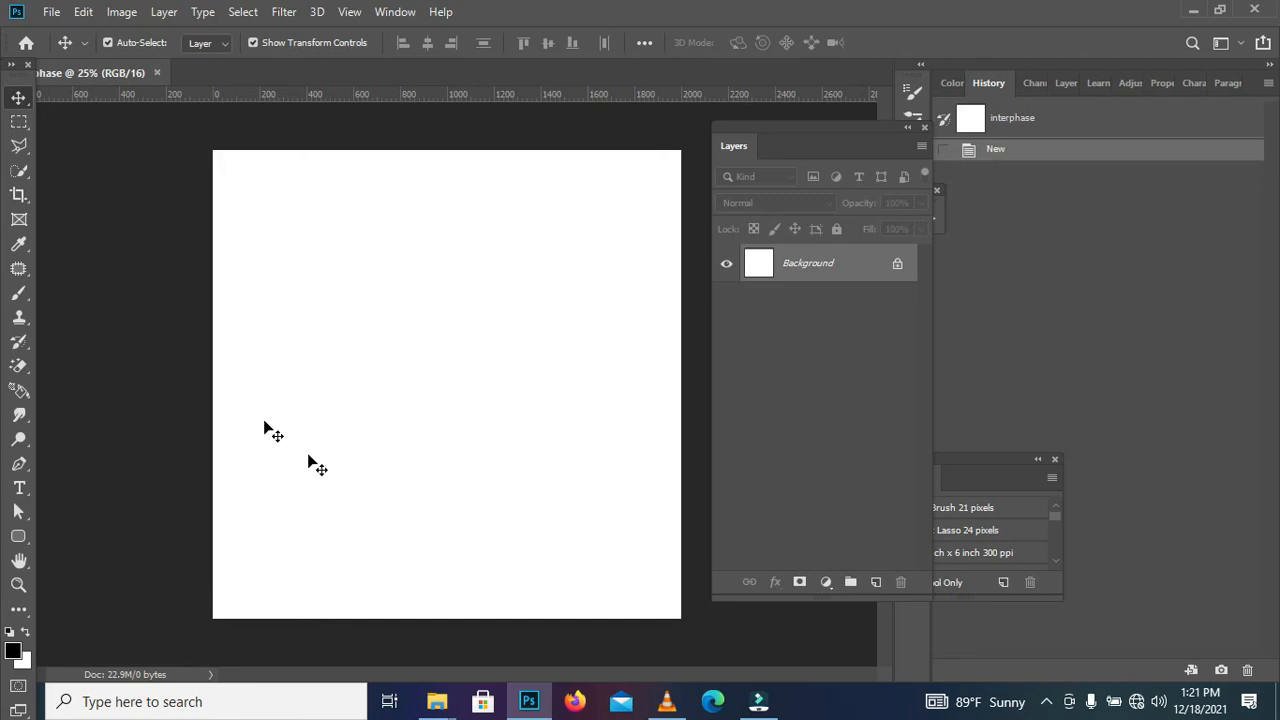
Step: Review the available shape tools and choose the Rectangle Tool
click(20, 537)
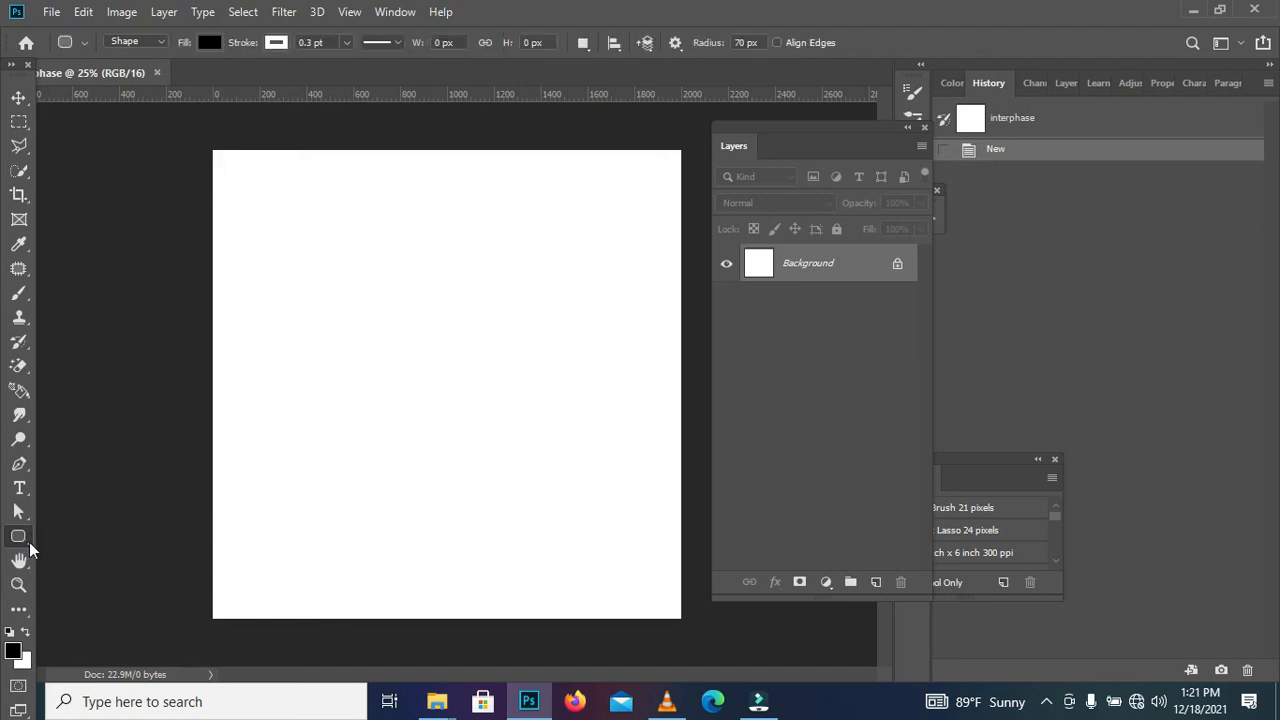
right_click(29, 542)
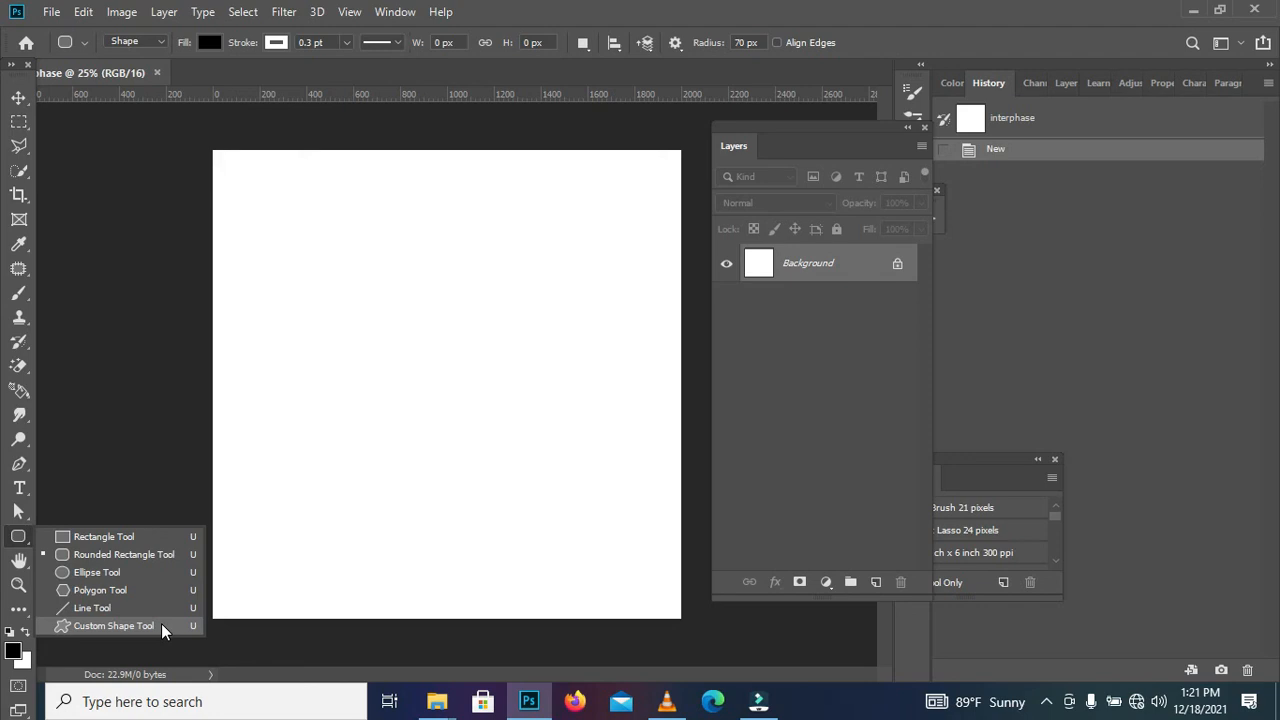
click(19, 541)
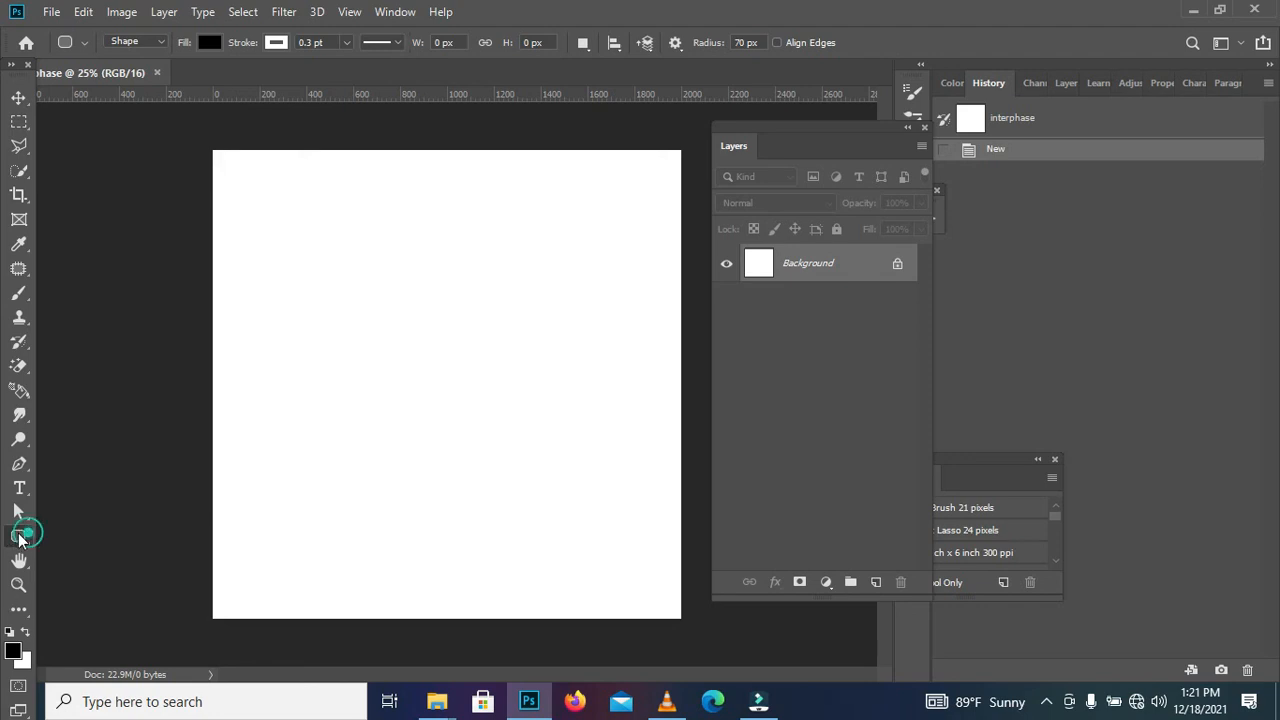
click(19, 541)
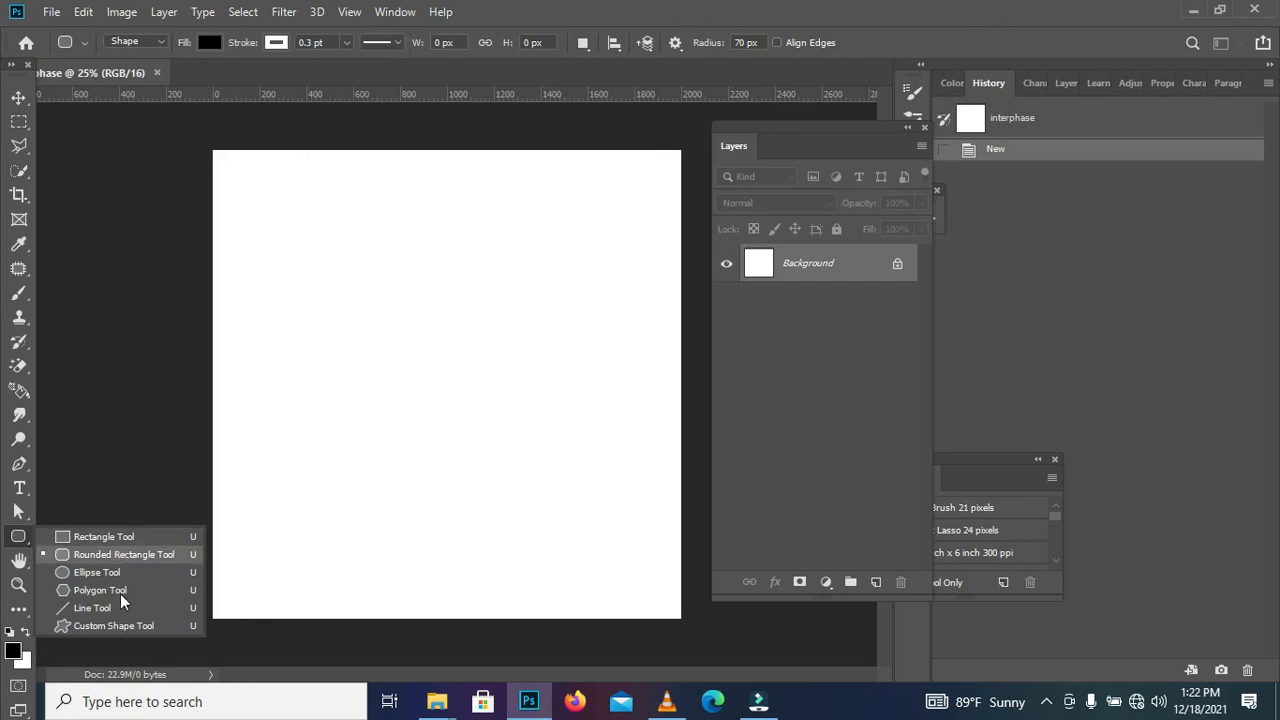
click(27, 538)
right_click(27, 538)
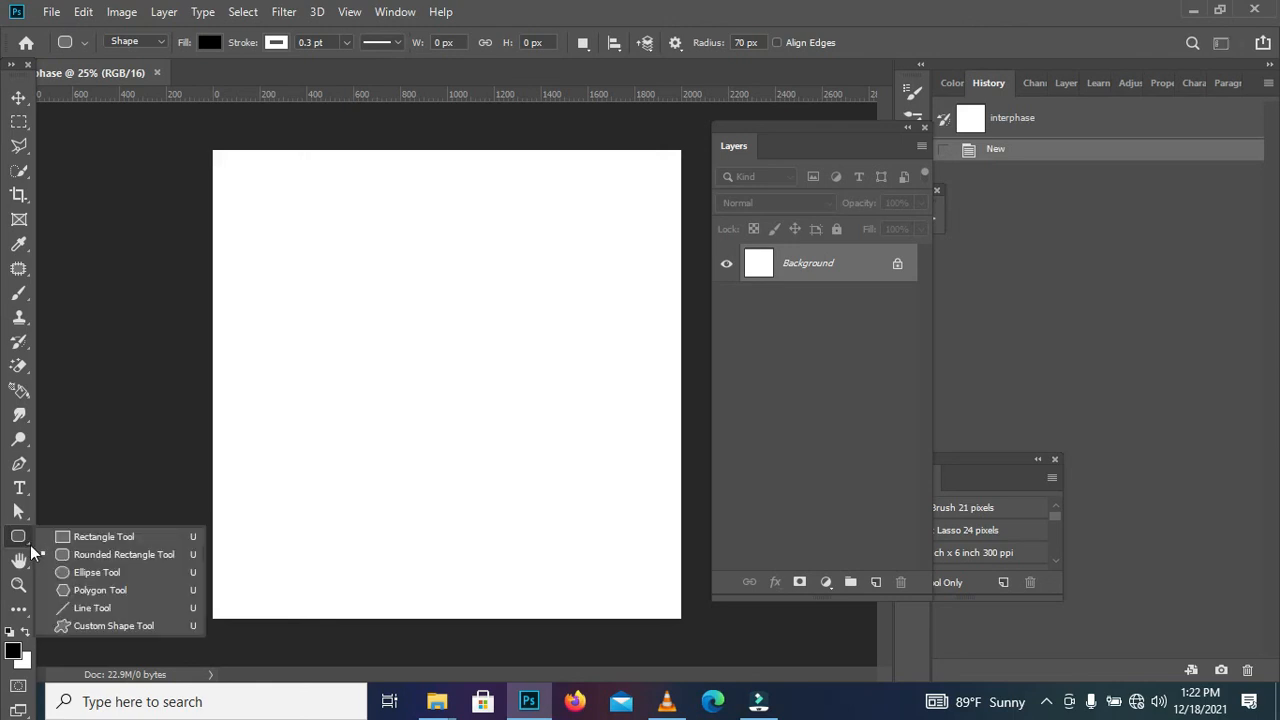
click(147, 538)
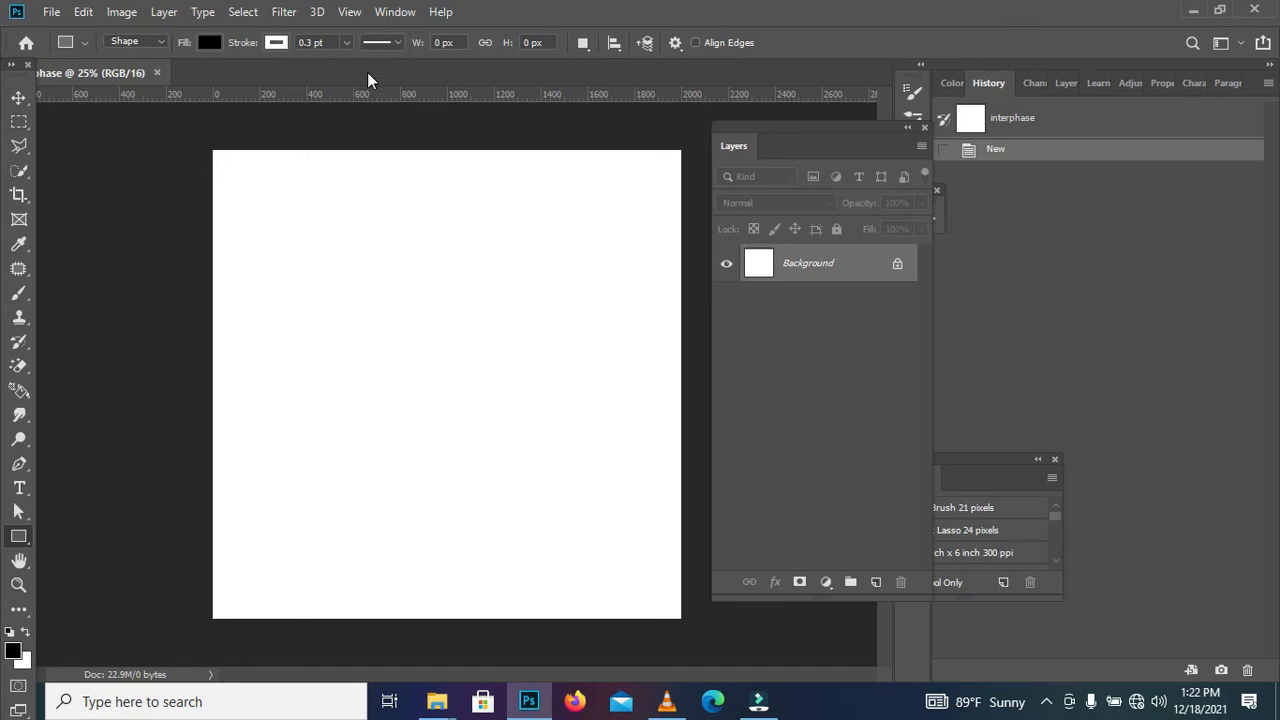
Step: Set the shape stroke width to 0.13 pt and review the available stroke line styles
click(347, 42)
drag(342, 60, 336, 62)
click(389, 42)
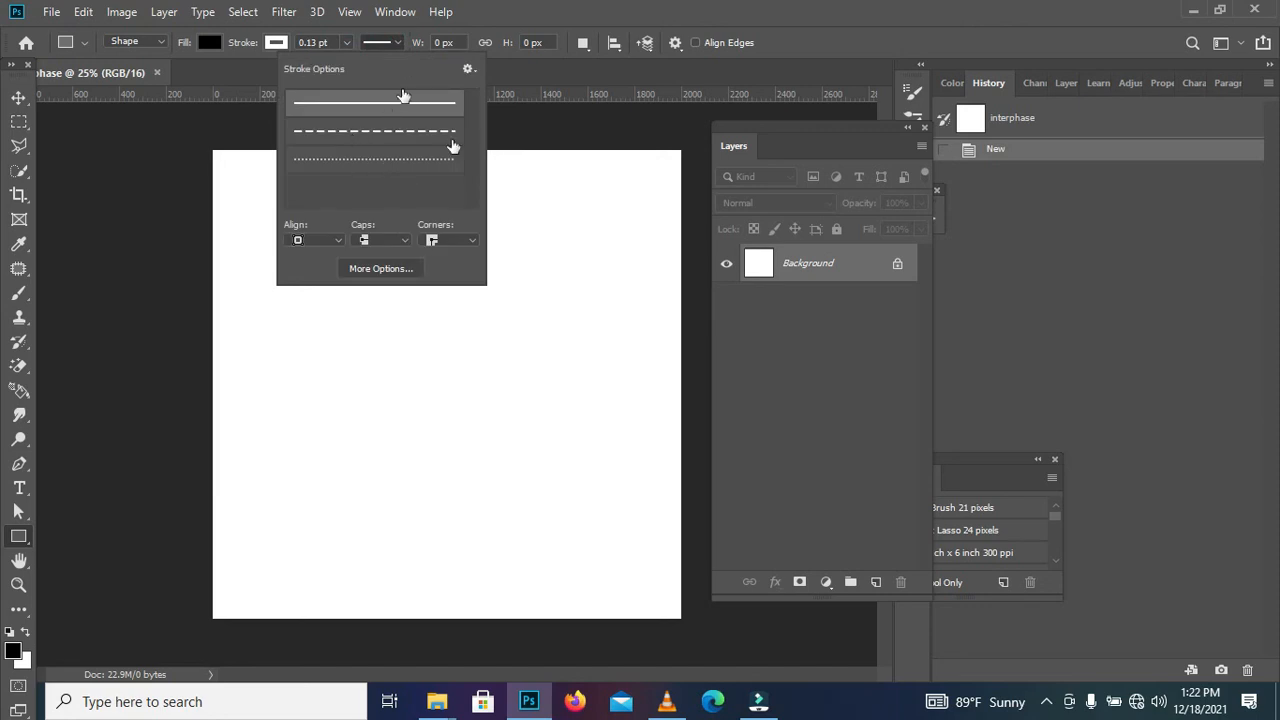
click(341, 347)
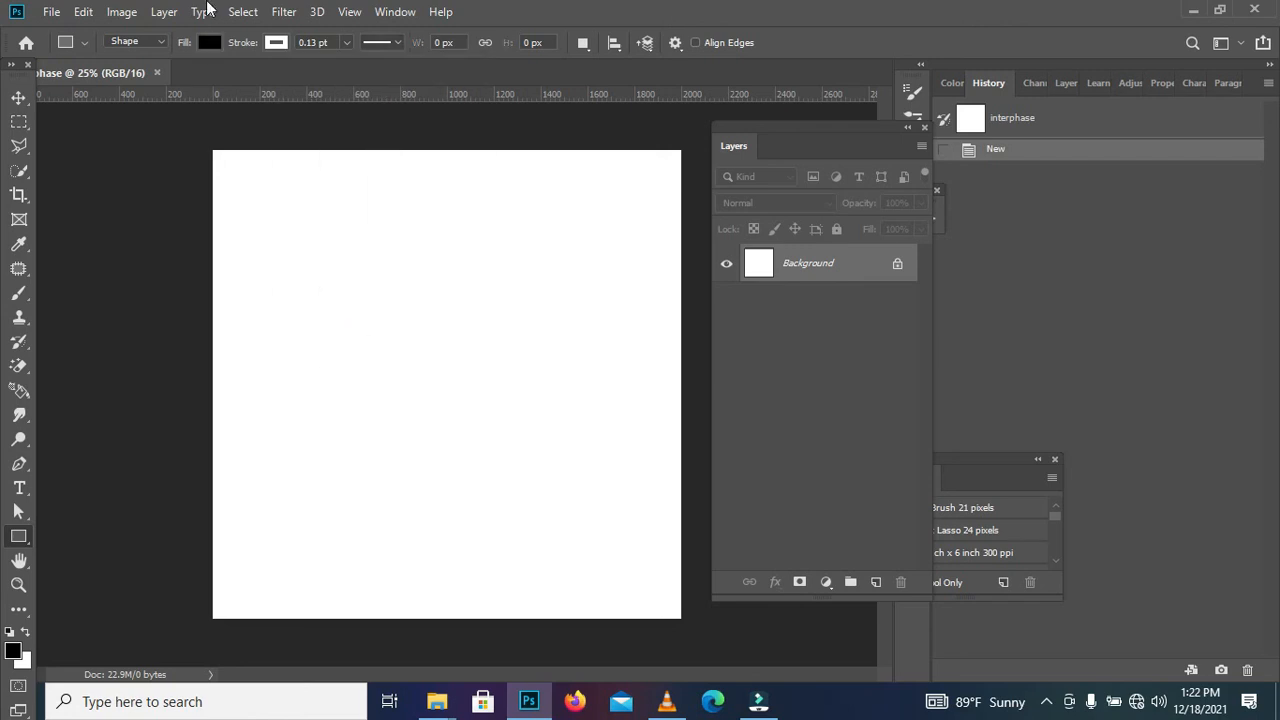
click(644, 194)
click(733, 168)
Step: Set the shape fill to red and the stroke to no color
click(214, 43)
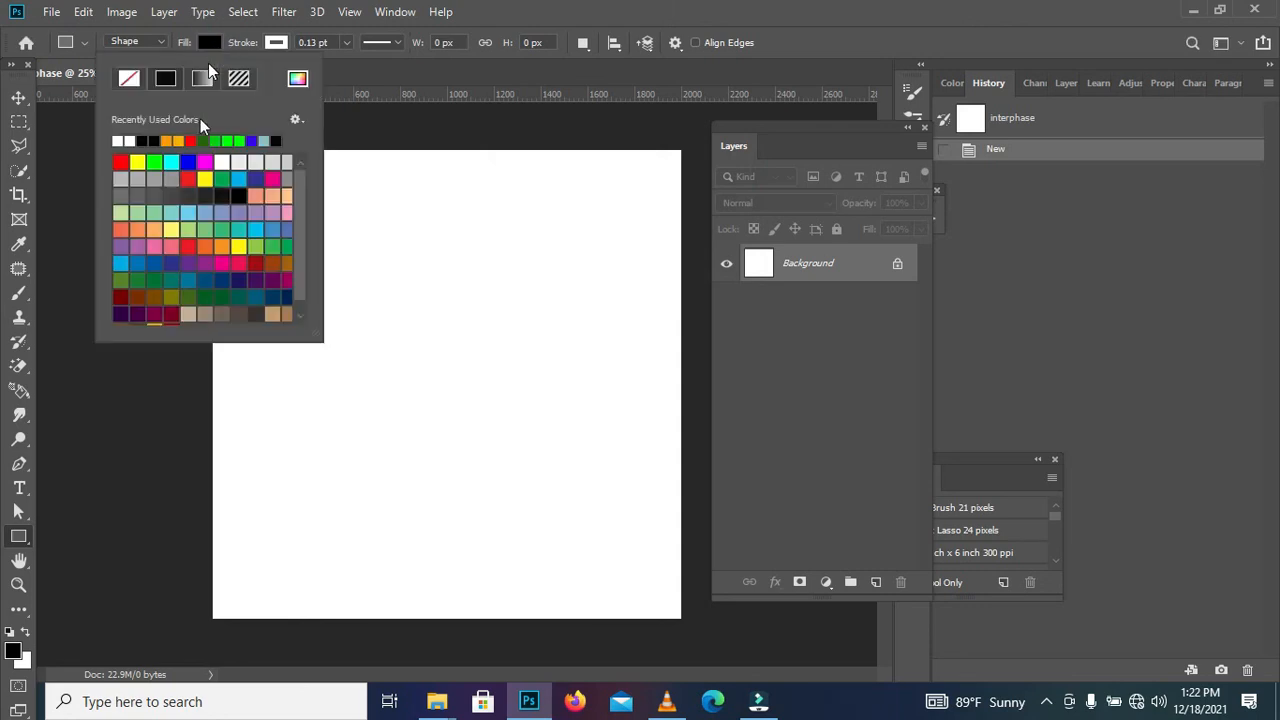
click(192, 140)
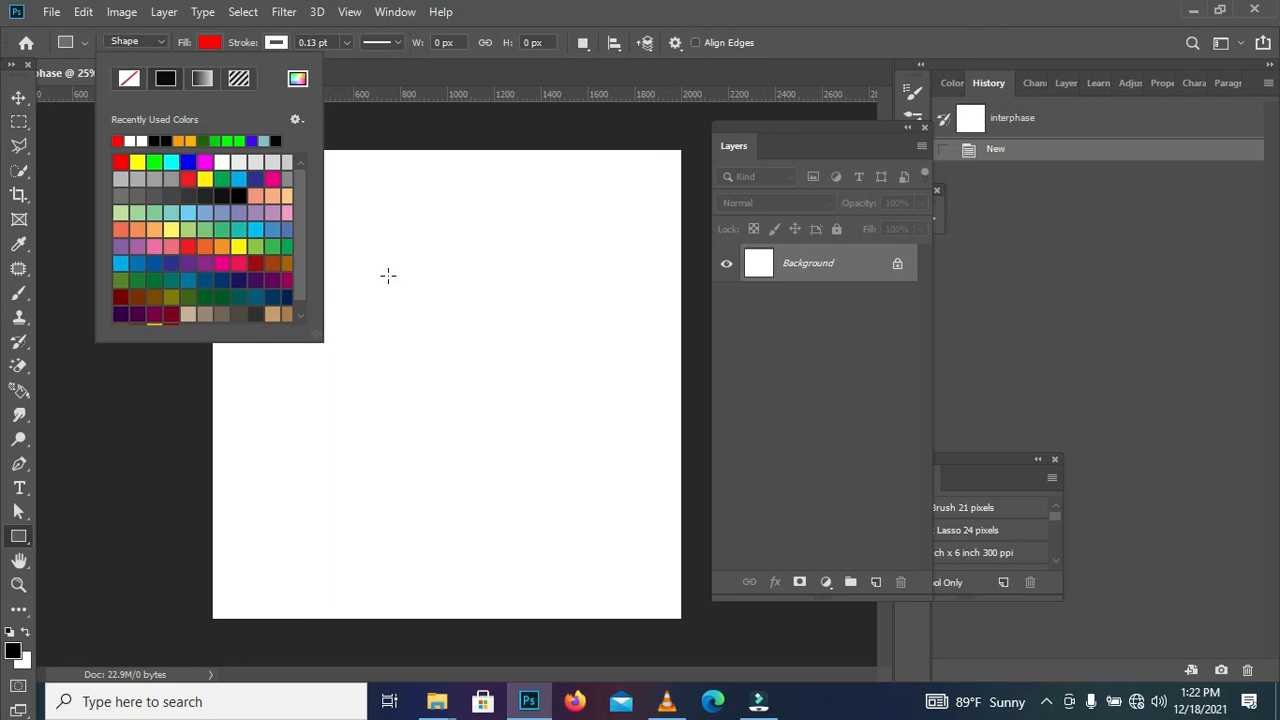
click(280, 42)
click(280, 42)
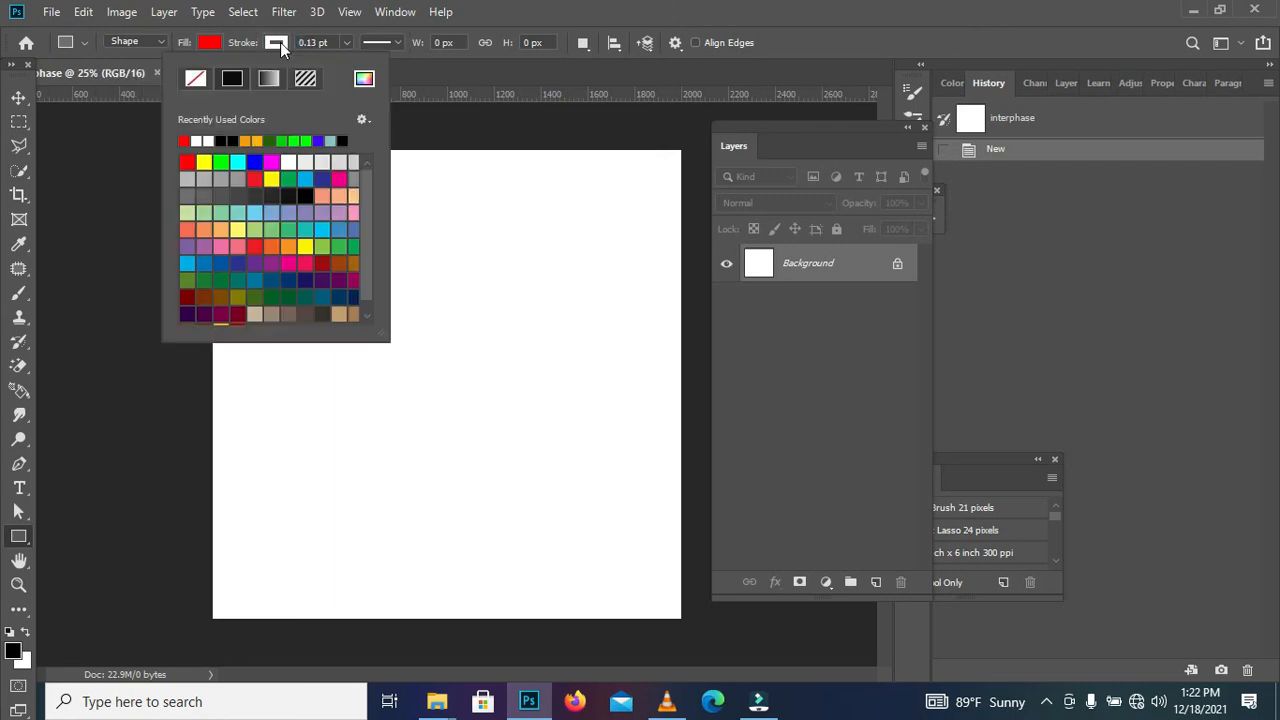
click(197, 81)
Step: Draw a red rectangle about 1672 by 912 px on the lower canvas, and move it up to about Y 544 px
click(280, 377)
drag(261, 364, 653, 577)
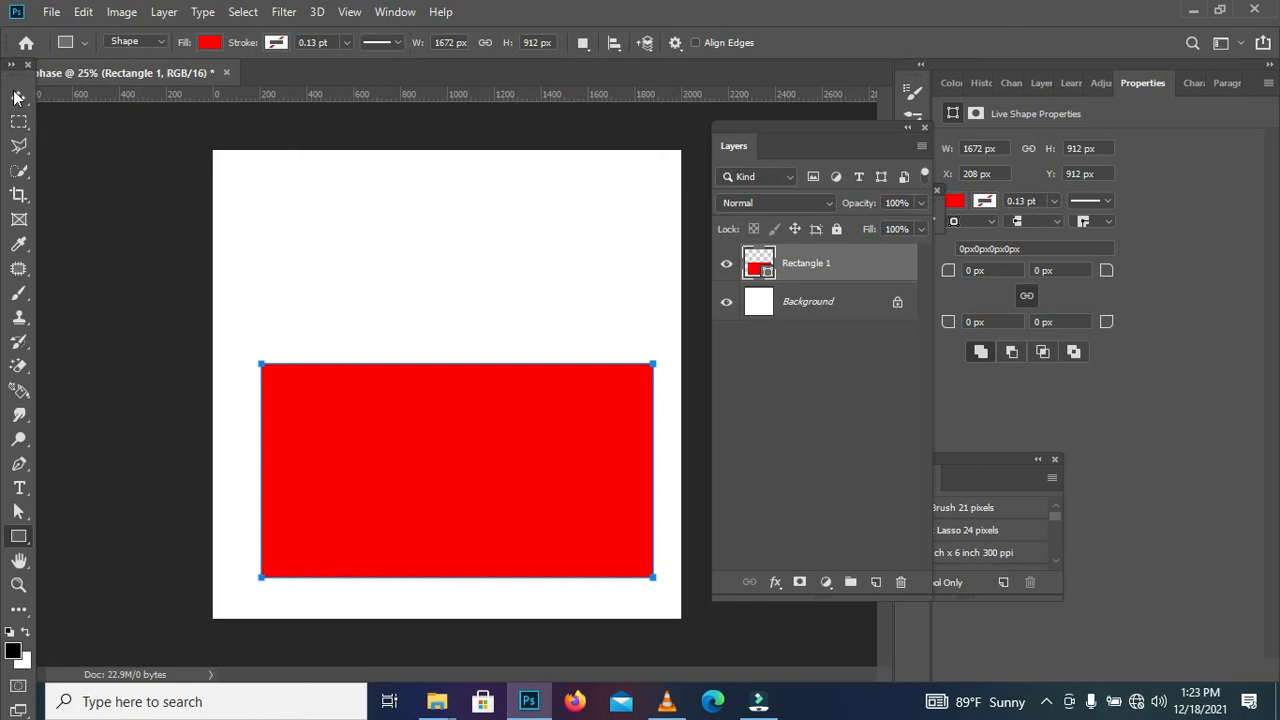
click(18, 97)
click(489, 409)
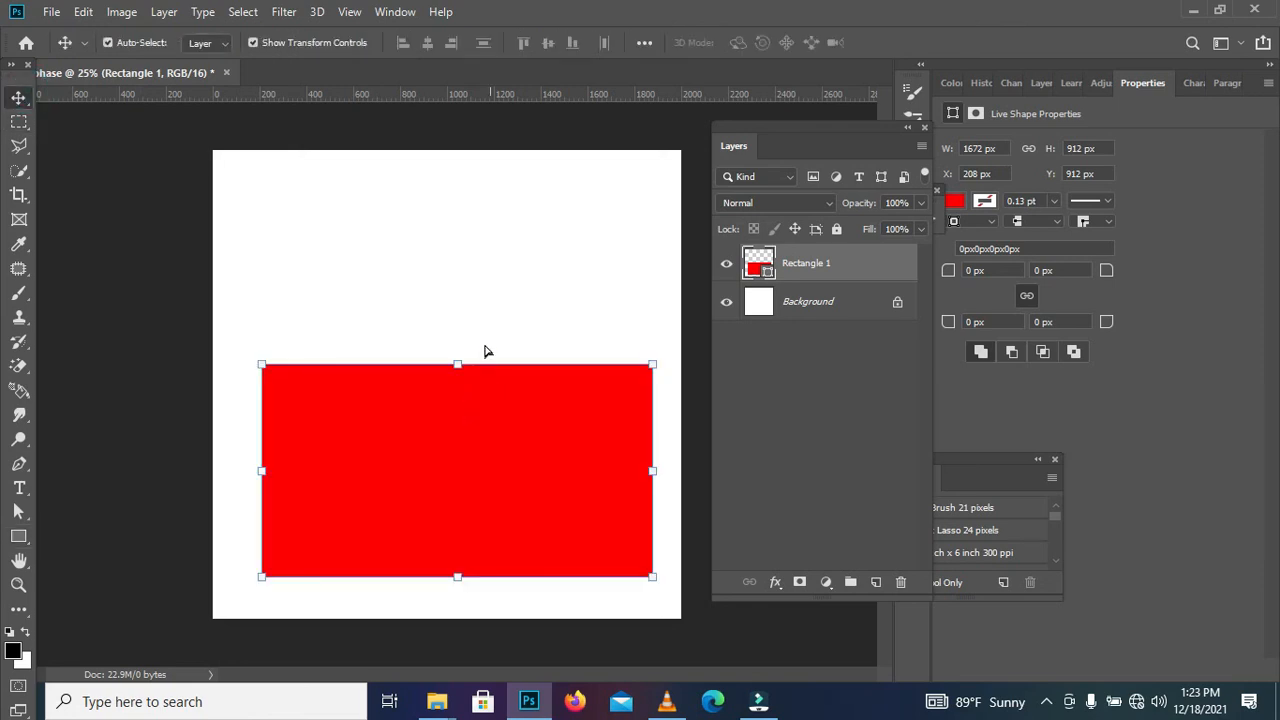
drag(487, 333, 486, 323)
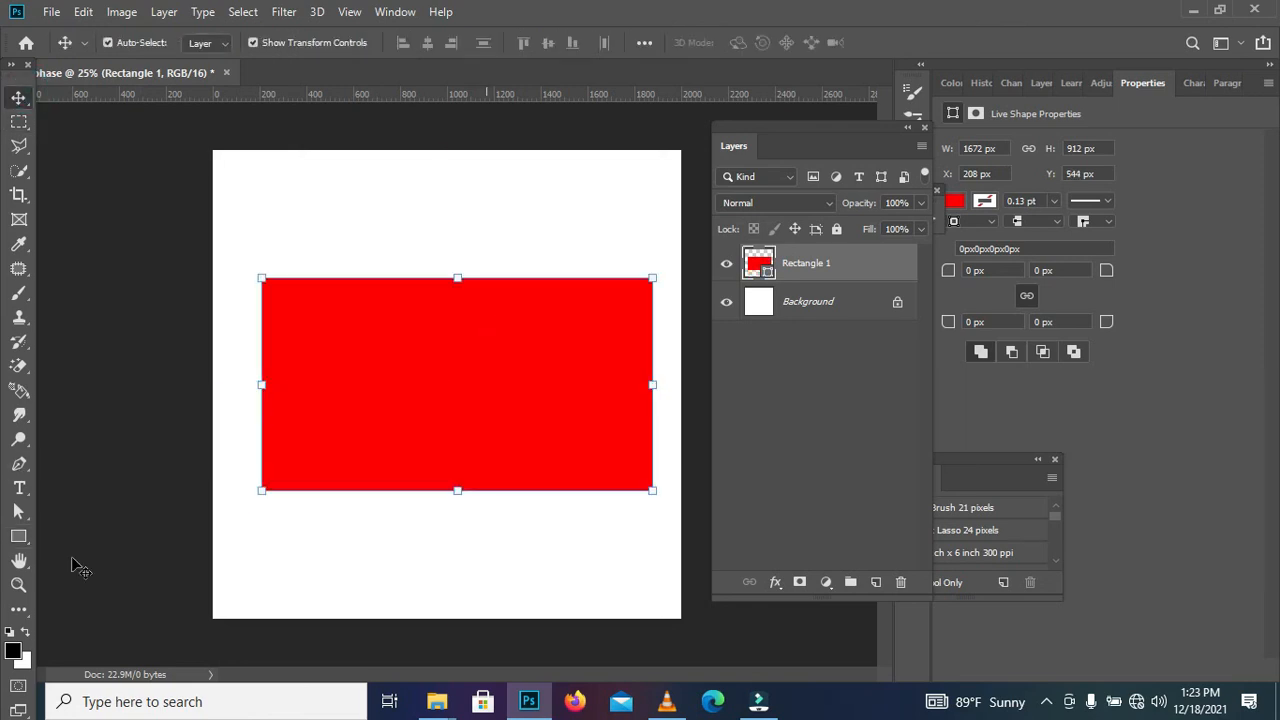
Step: Add an overlapping square of about 1224 by 1224 px to the rectangle layer, and move the combined shape up and slightly left on the canvas
click(19, 537)
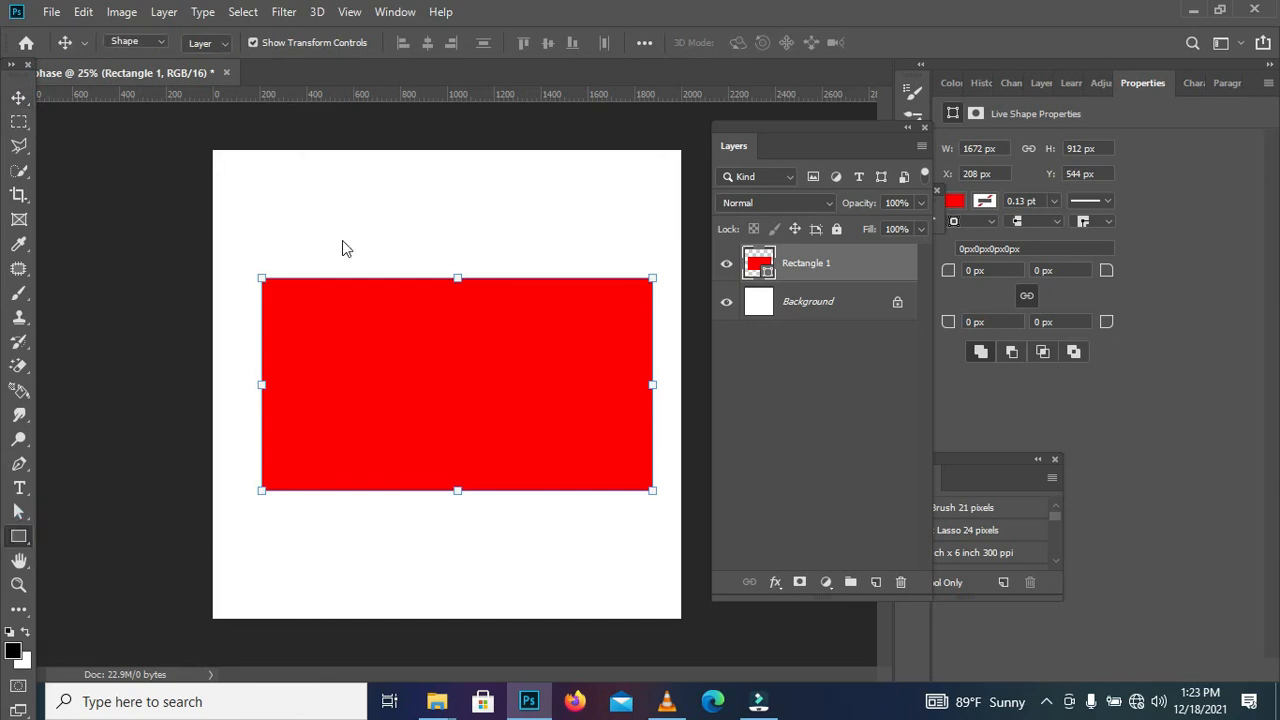
drag(338, 198, 628, 485)
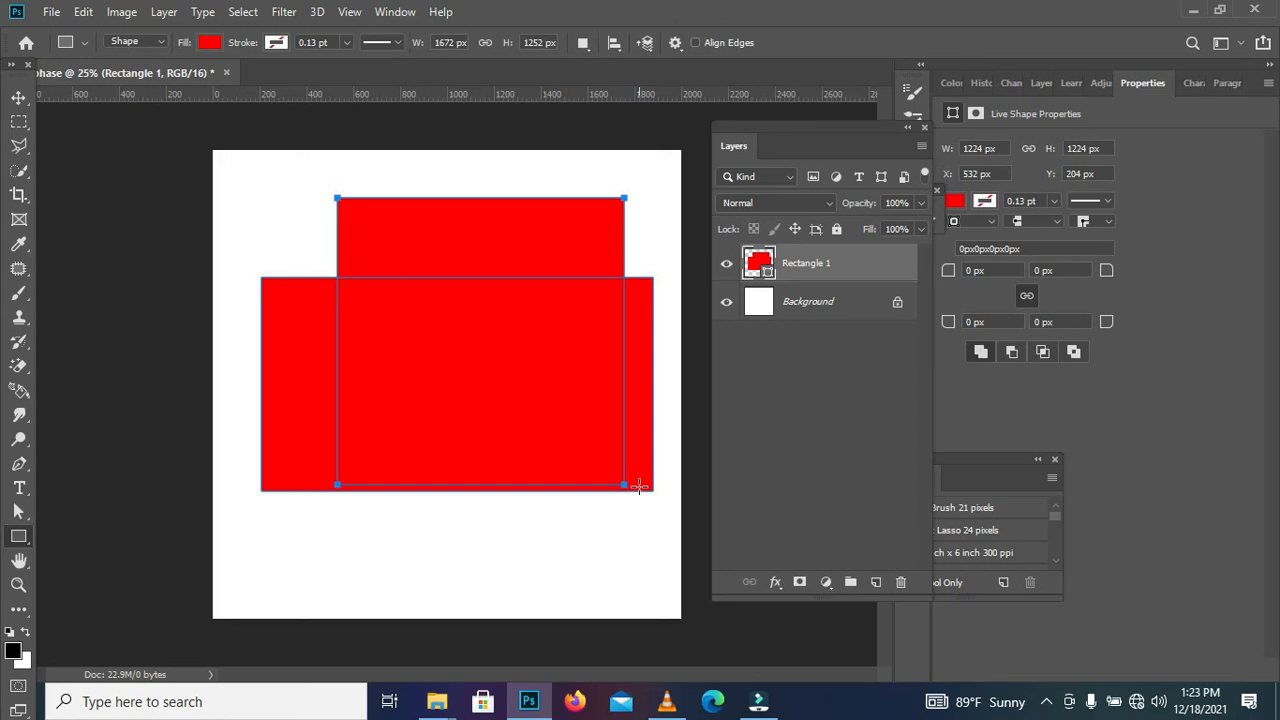
click(18, 97)
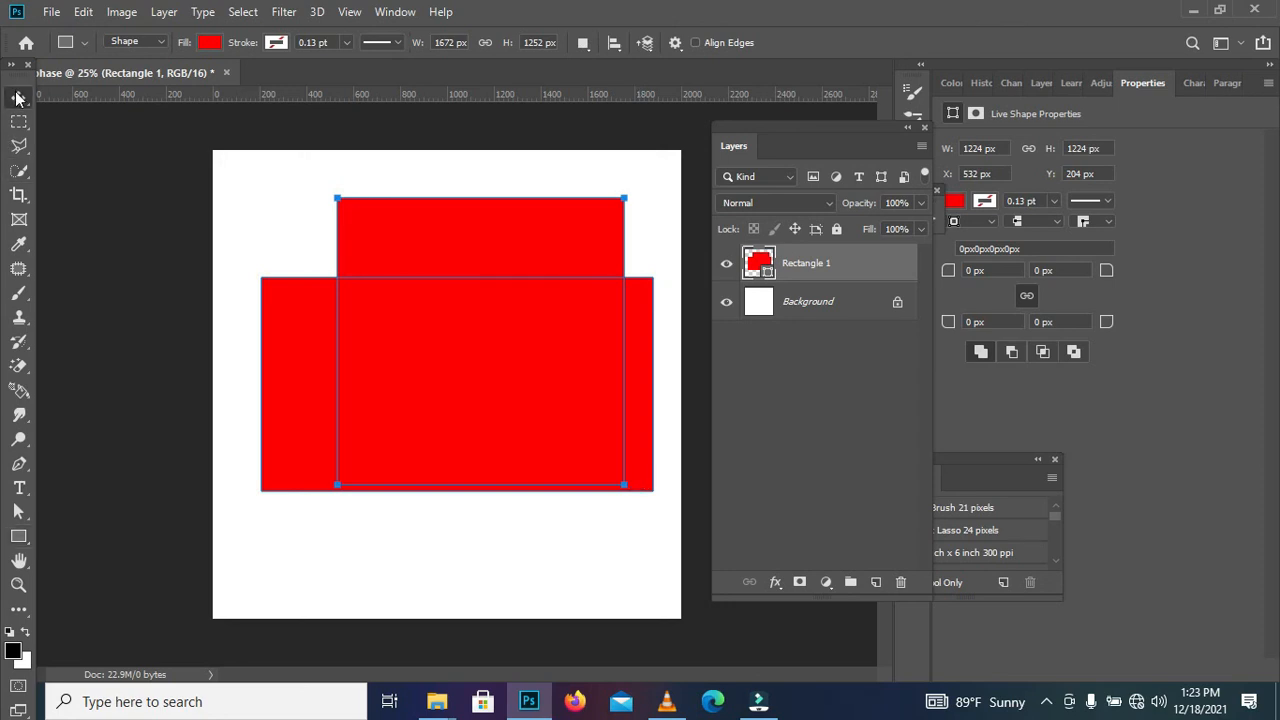
click(479, 250)
mouse_move(479, 248)
mouse_down()
mouse_move(477, 300)
mouse_move(469, 226)
mouse_up()
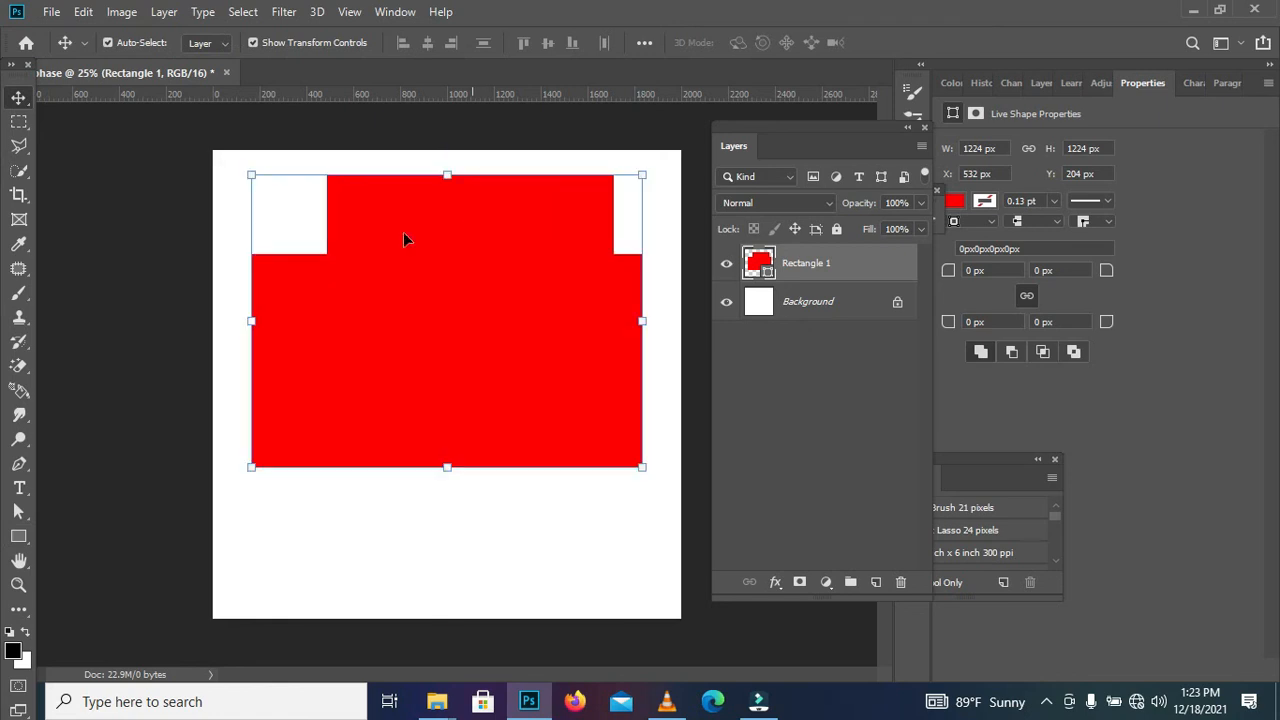
Step: Give the combined red shape a black stroke and reduce the stroke width to 0.01 pt
click(18, 537)
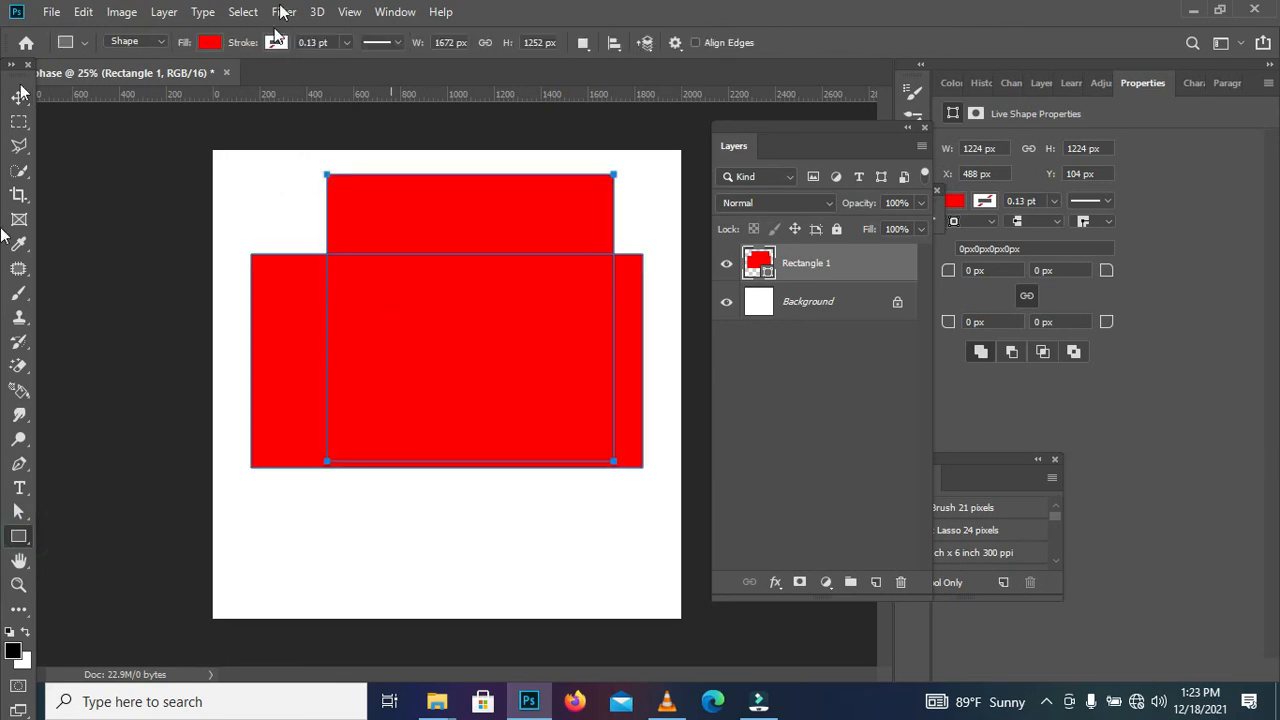
click(276, 43)
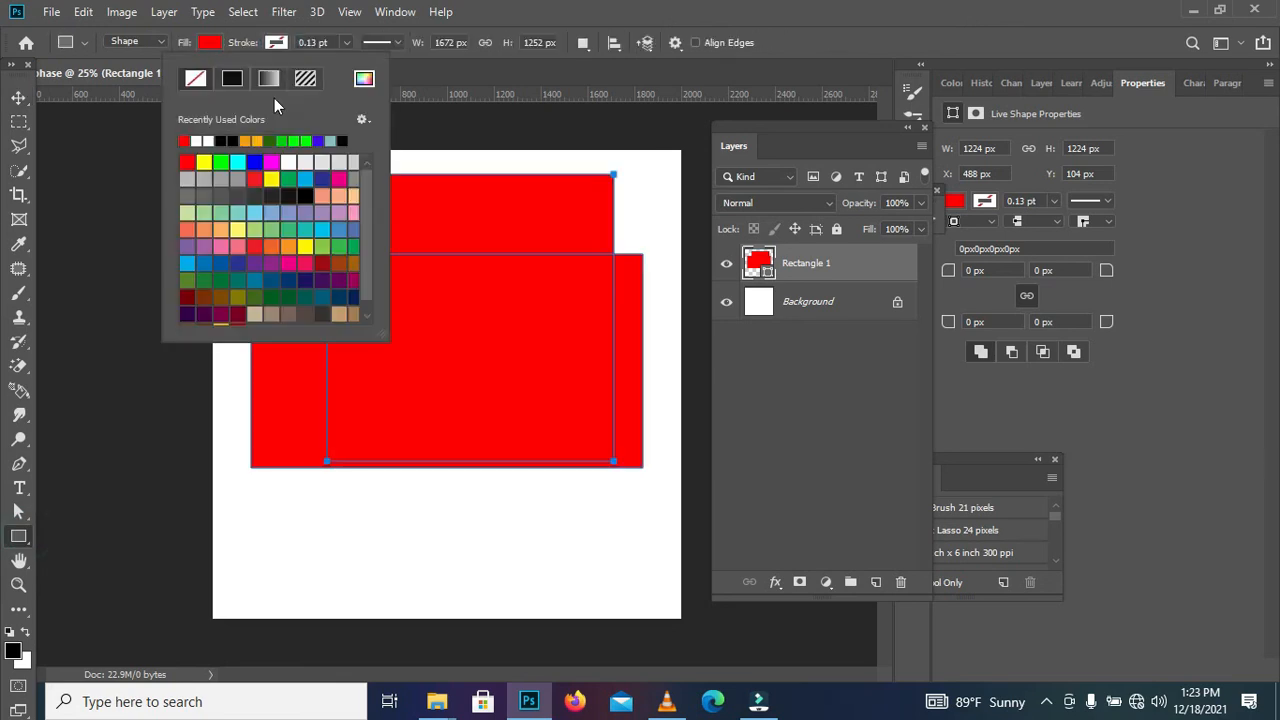
click(236, 143)
click(345, 43)
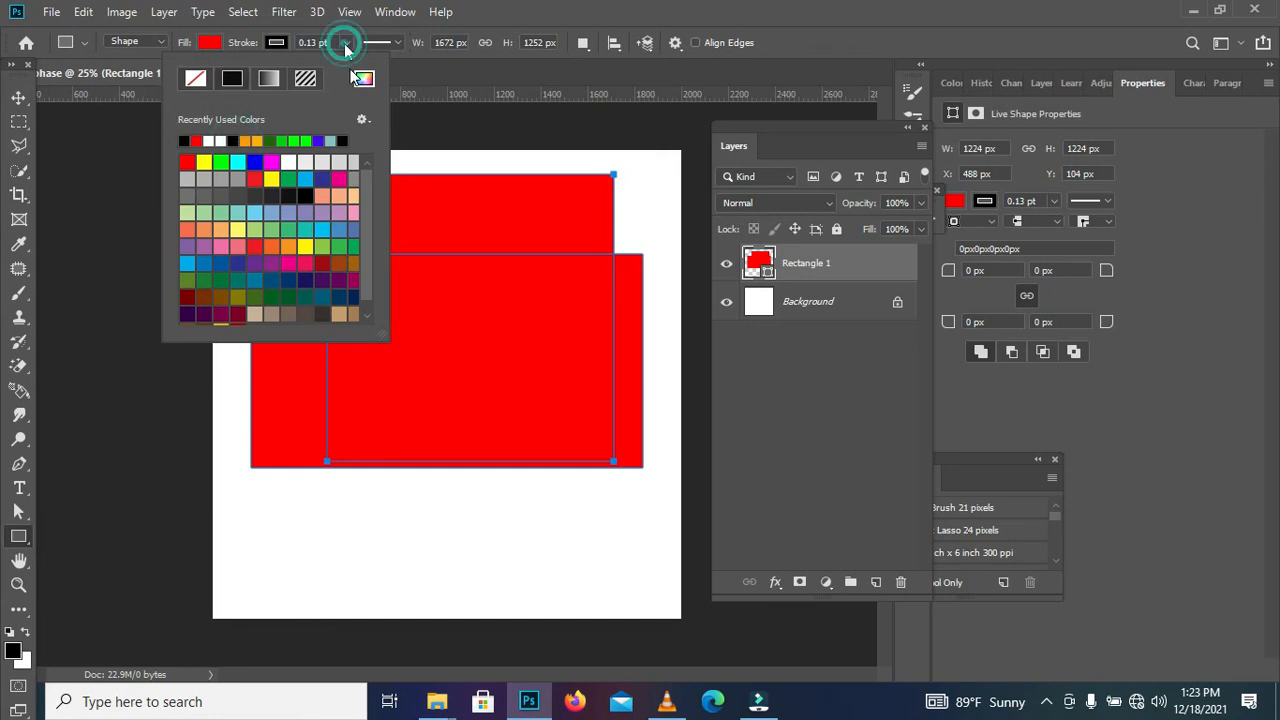
click(365, 65)
drag(365, 65, 337, 64)
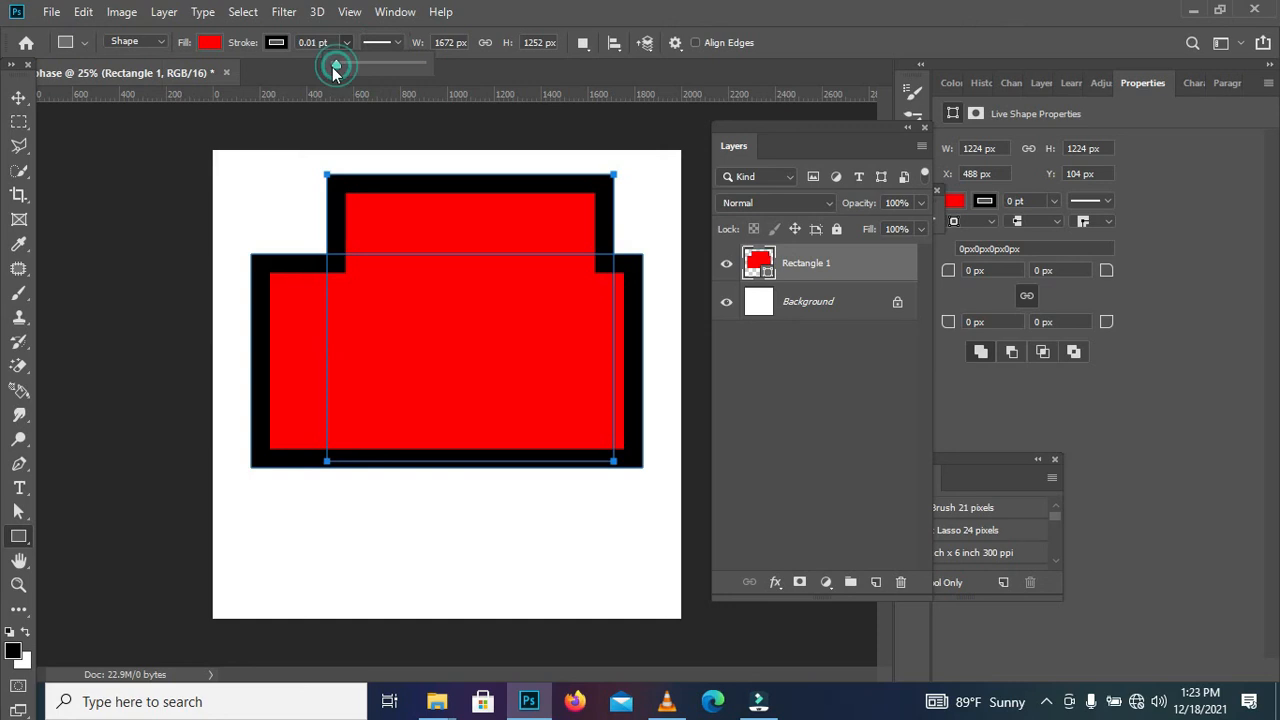
Step: Try to move the combined red shape down and slightly left on the canvas
click(24, 95)
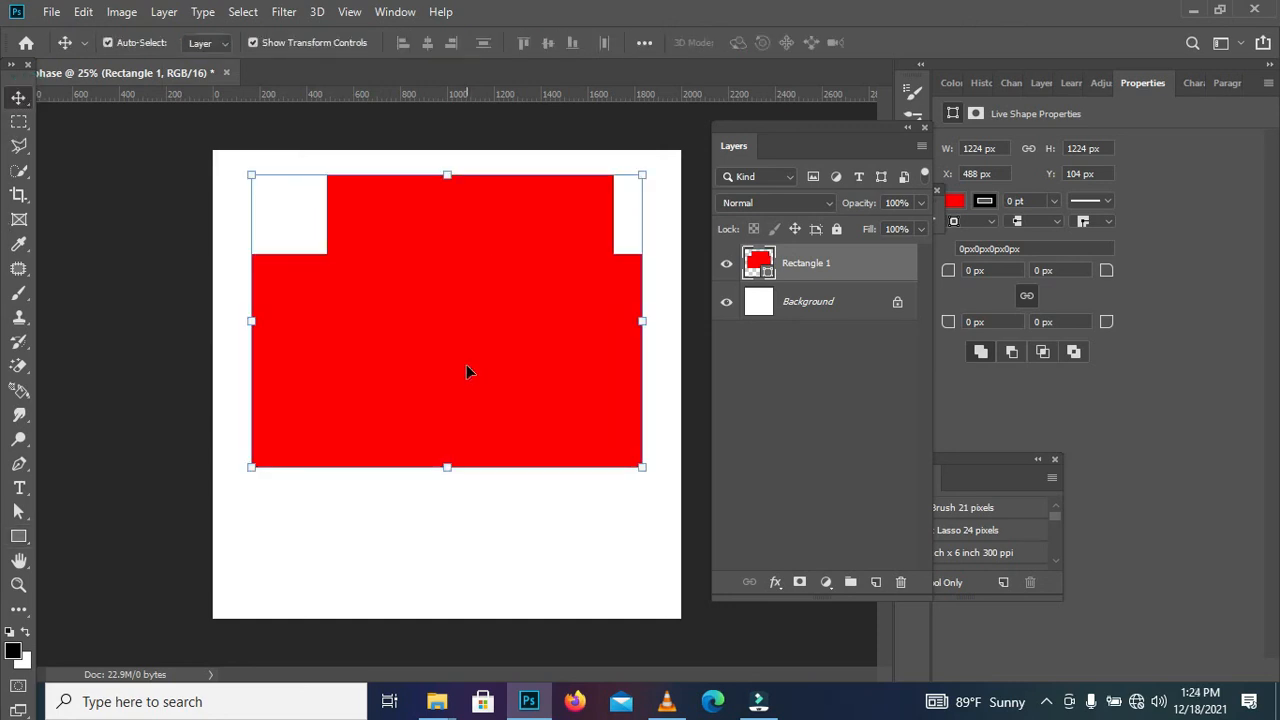
drag(466, 368, 447, 400)
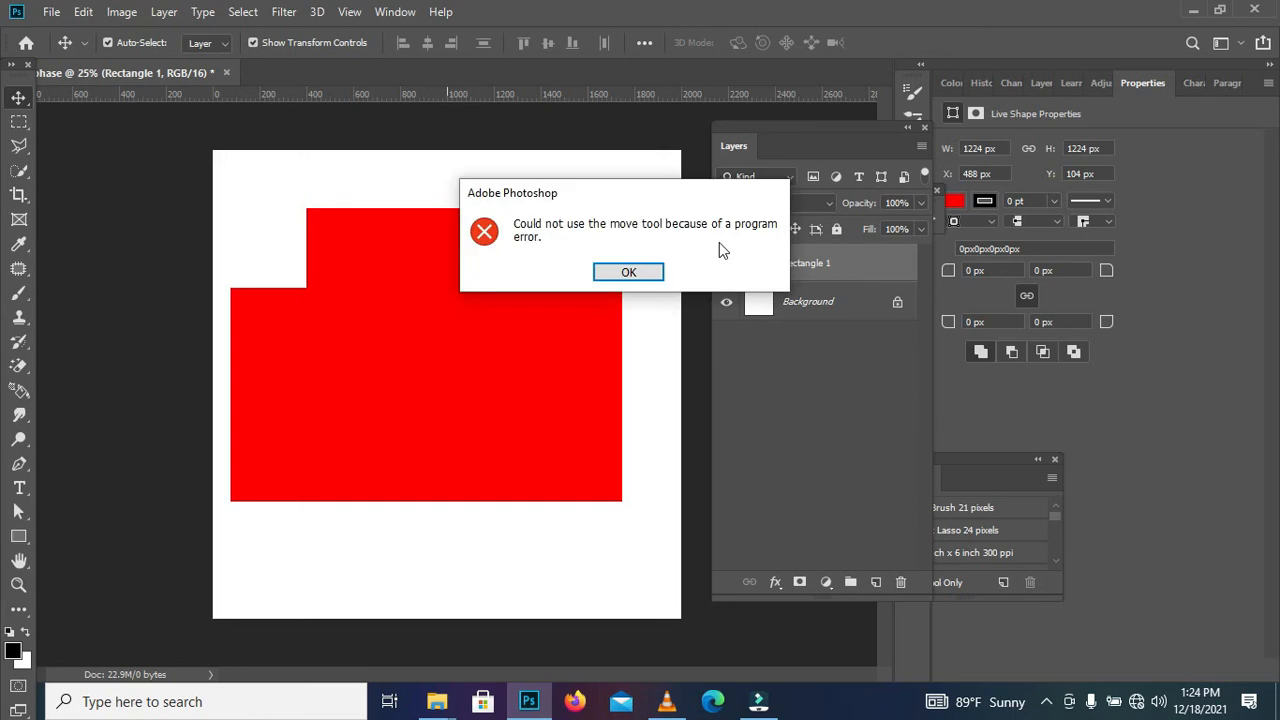
click(628, 272)
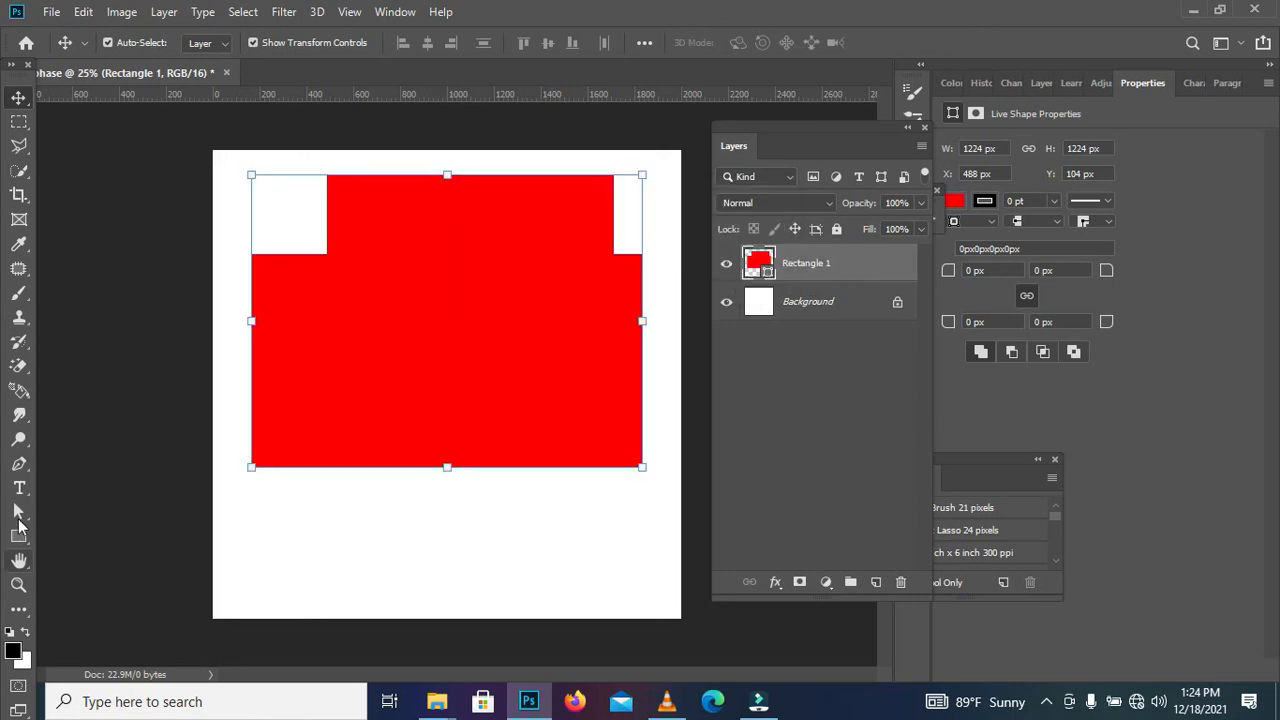
Step: Increase the combined red shape's black stroke width to 8.91 pt
click(19, 538)
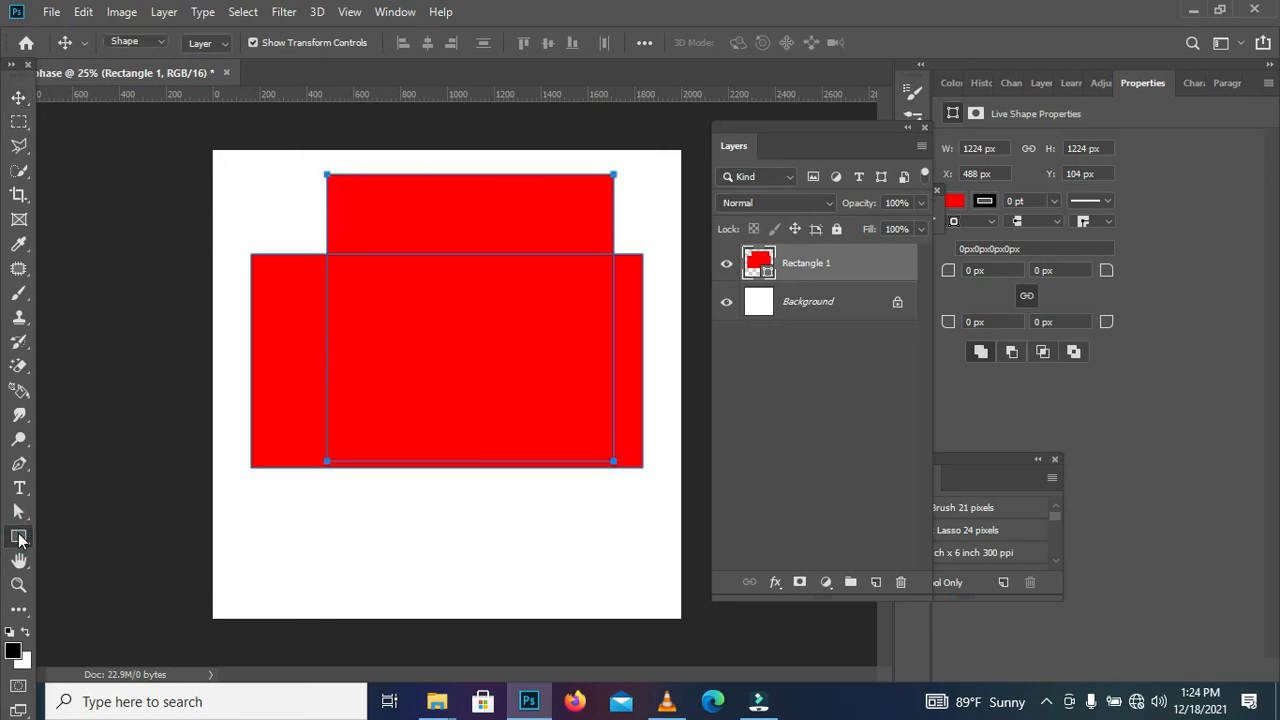
click(19, 538)
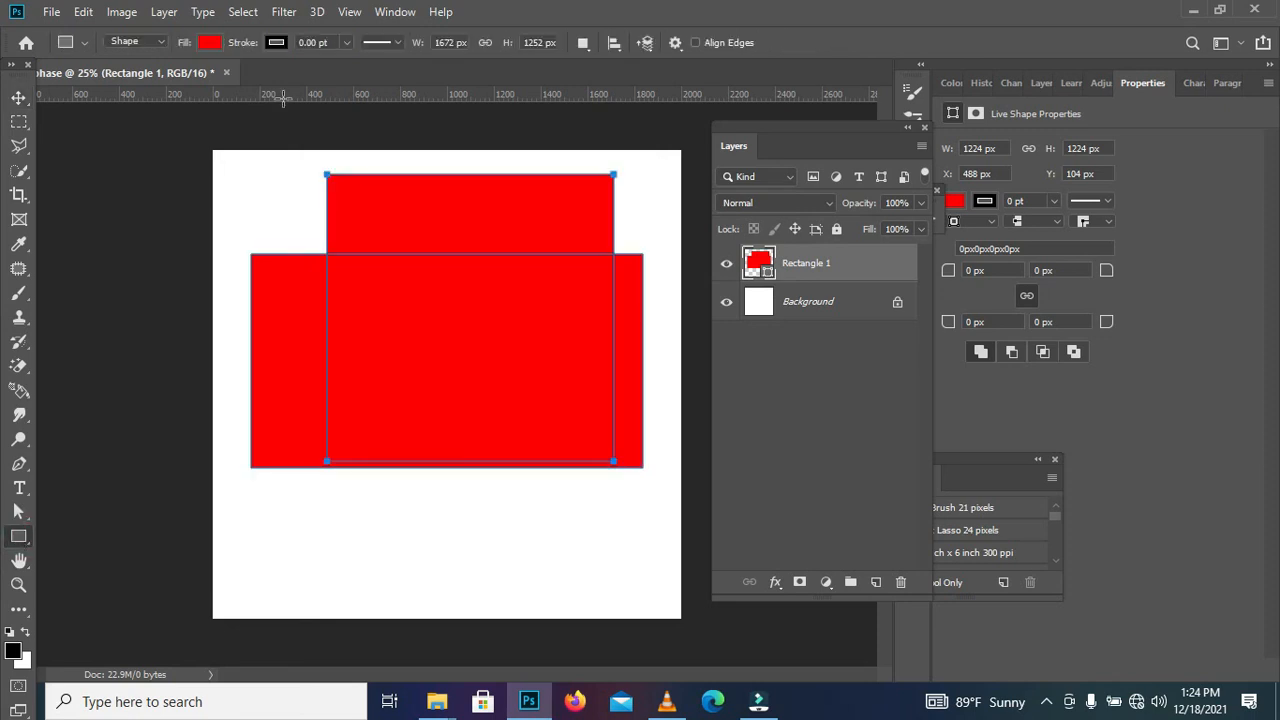
click(276, 42)
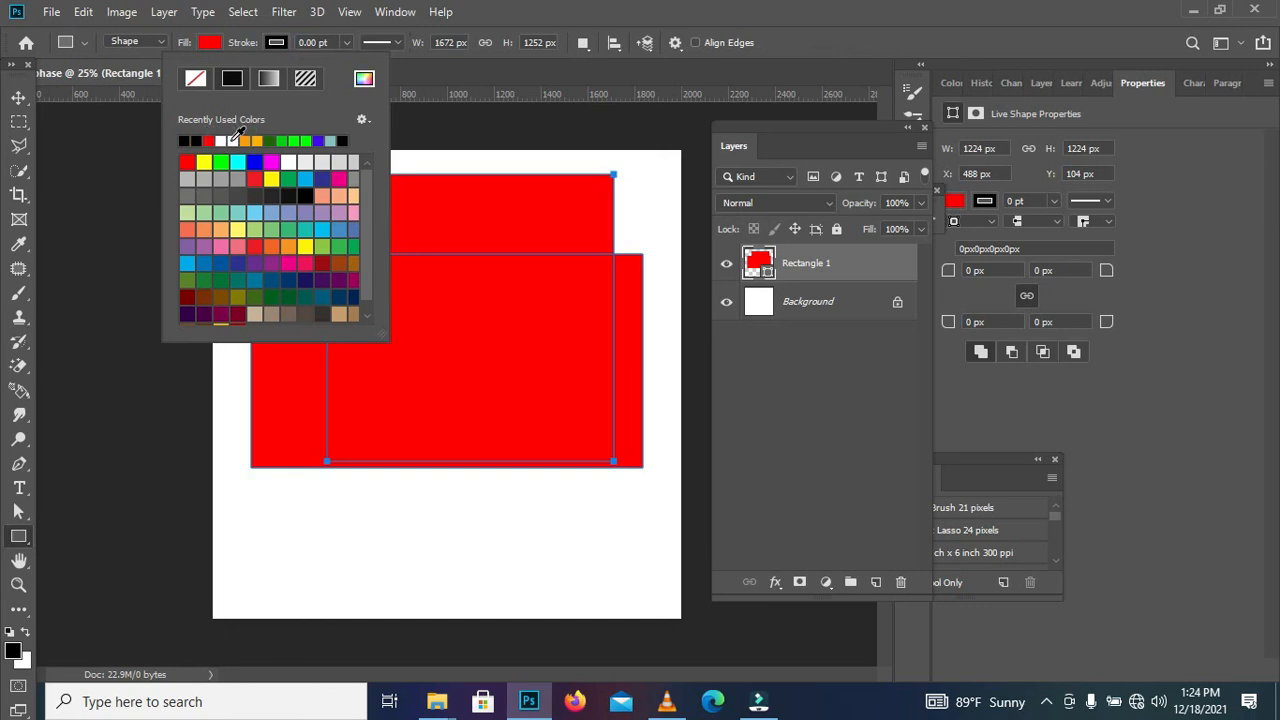
click(345, 42)
drag(348, 62, 371, 61)
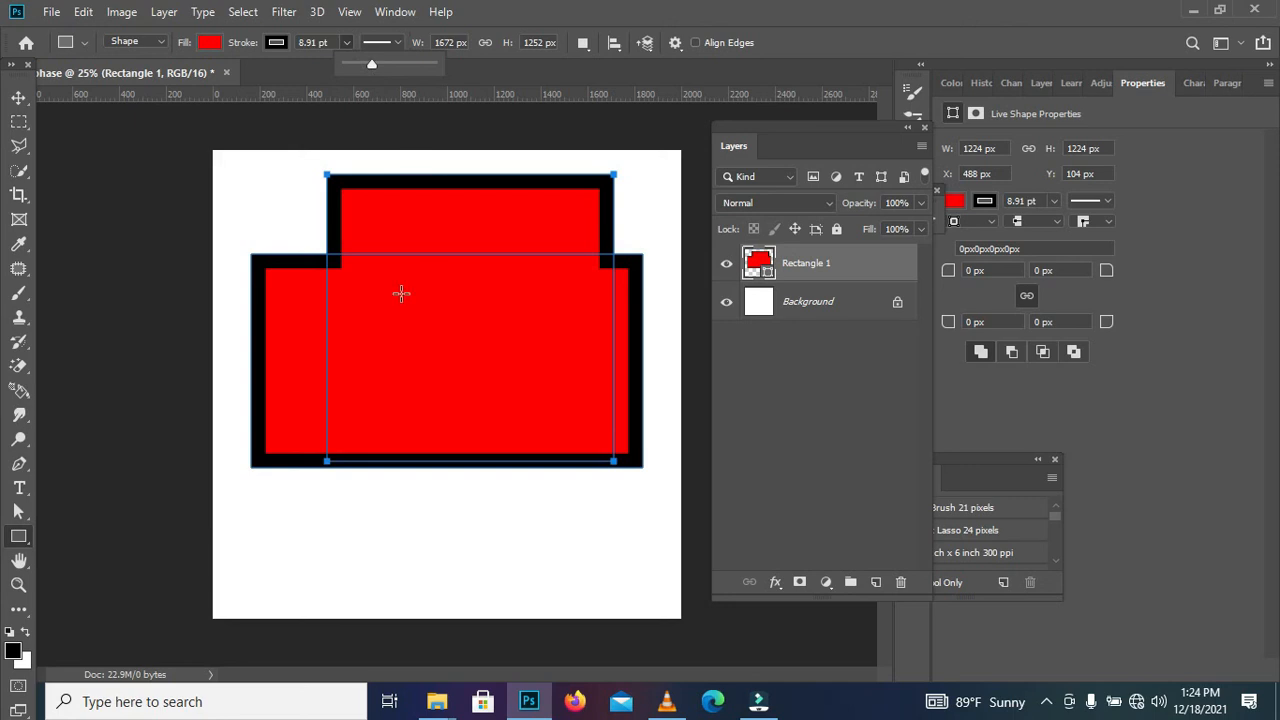
Step: Move the stroked shape down the canvas until its square part is at about Y 328 px
click(19, 95)
drag(411, 254, 454, 324)
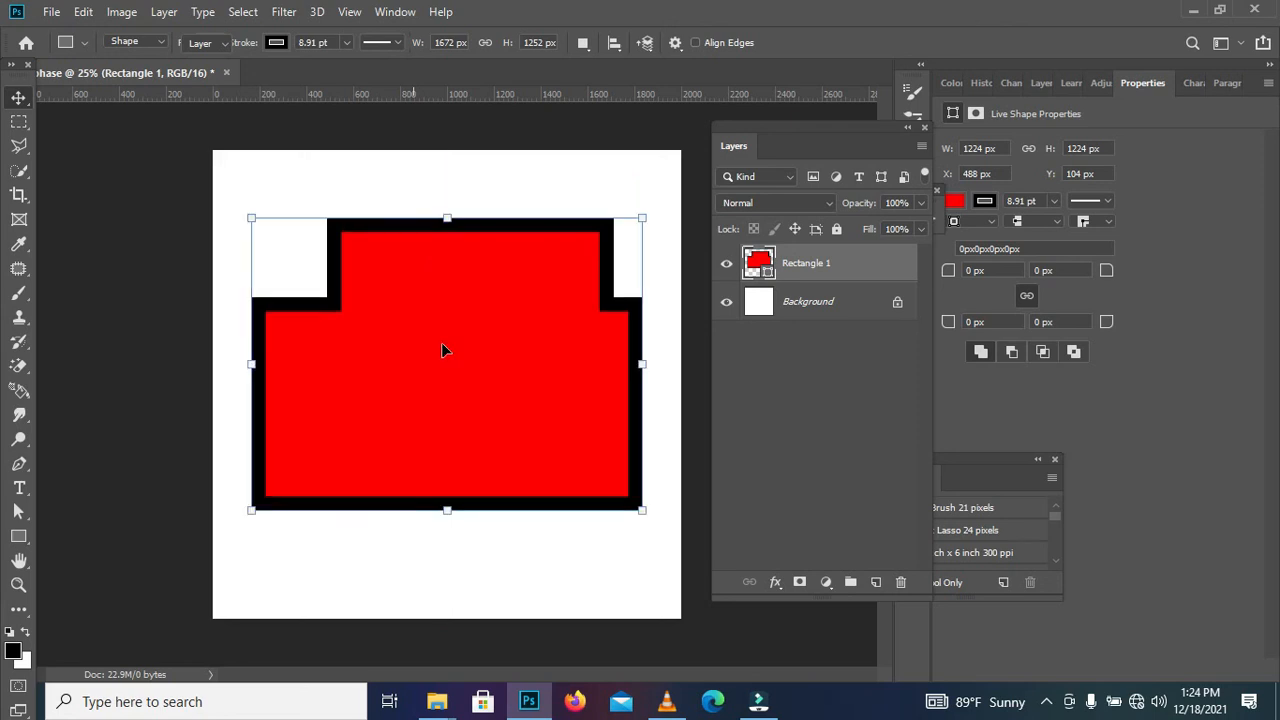
key(v)
click(444, 324)
drag(445, 320, 533, 345)
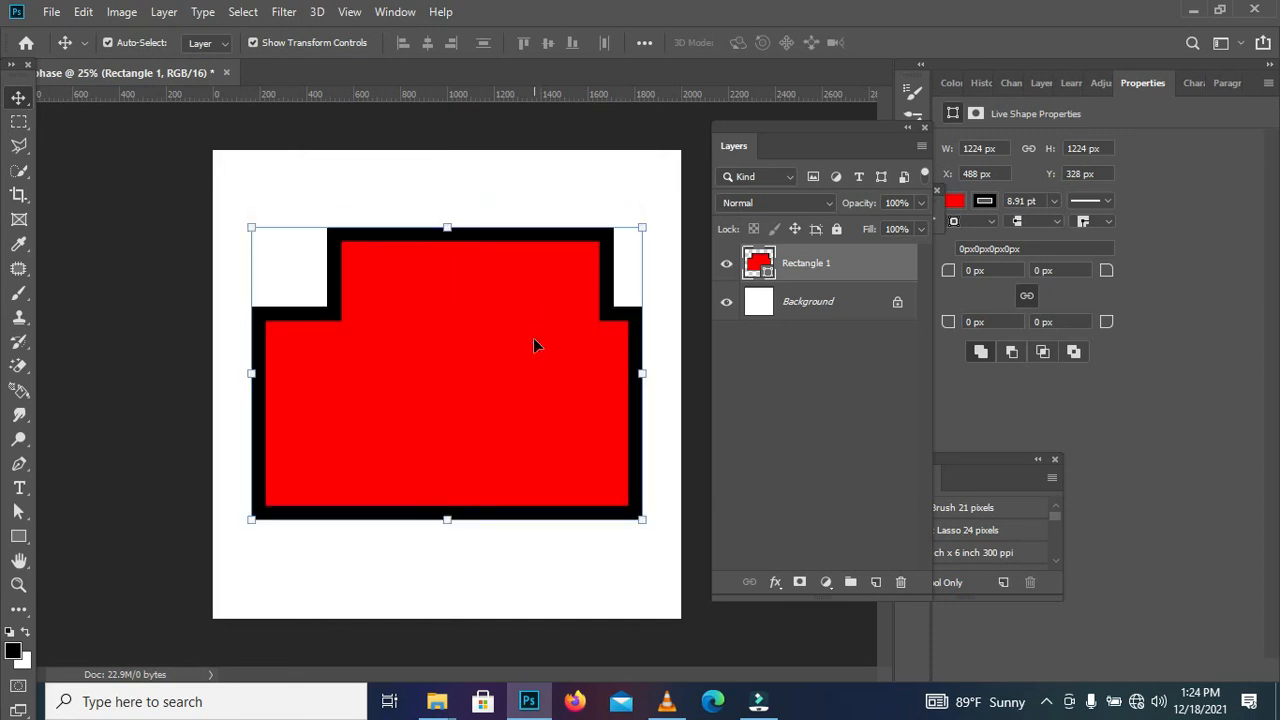
Step: Delete the combined shape's layer and draw a red rounded rectangle about 1328 by 896 px on the upper canvas with the Rounded Rectangle tool
key(ctrl+e)
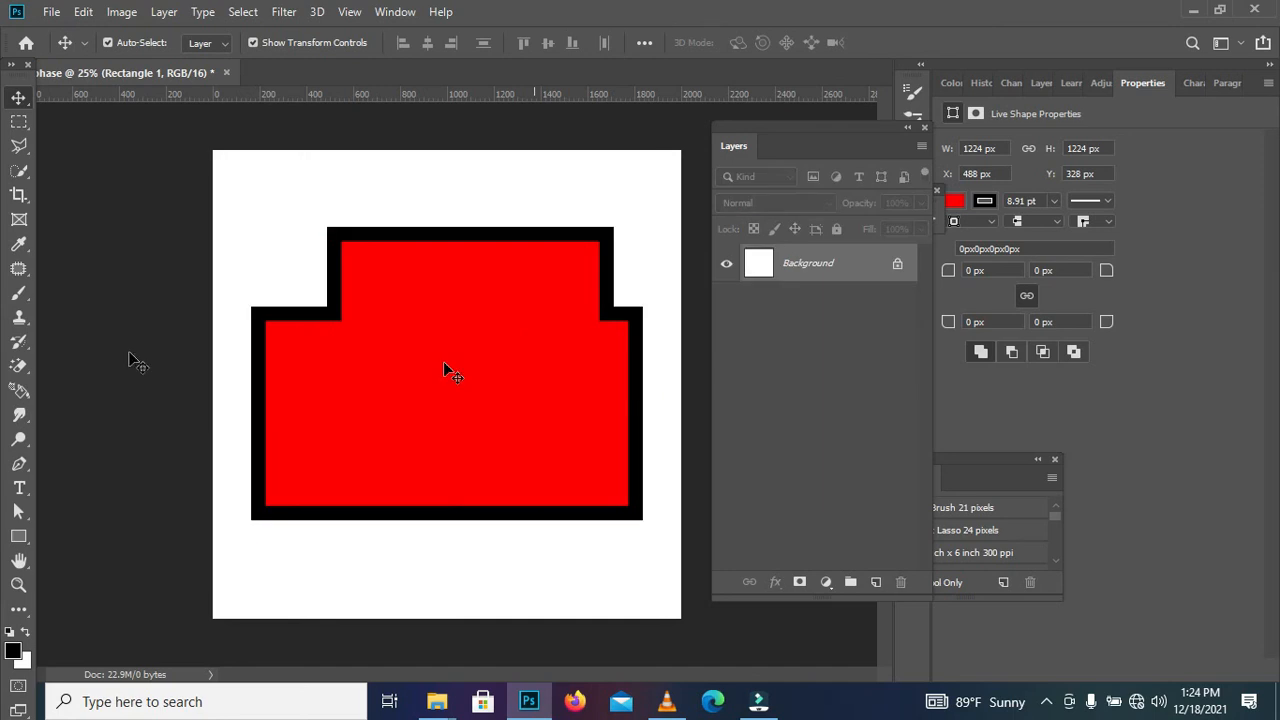
click(22, 540)
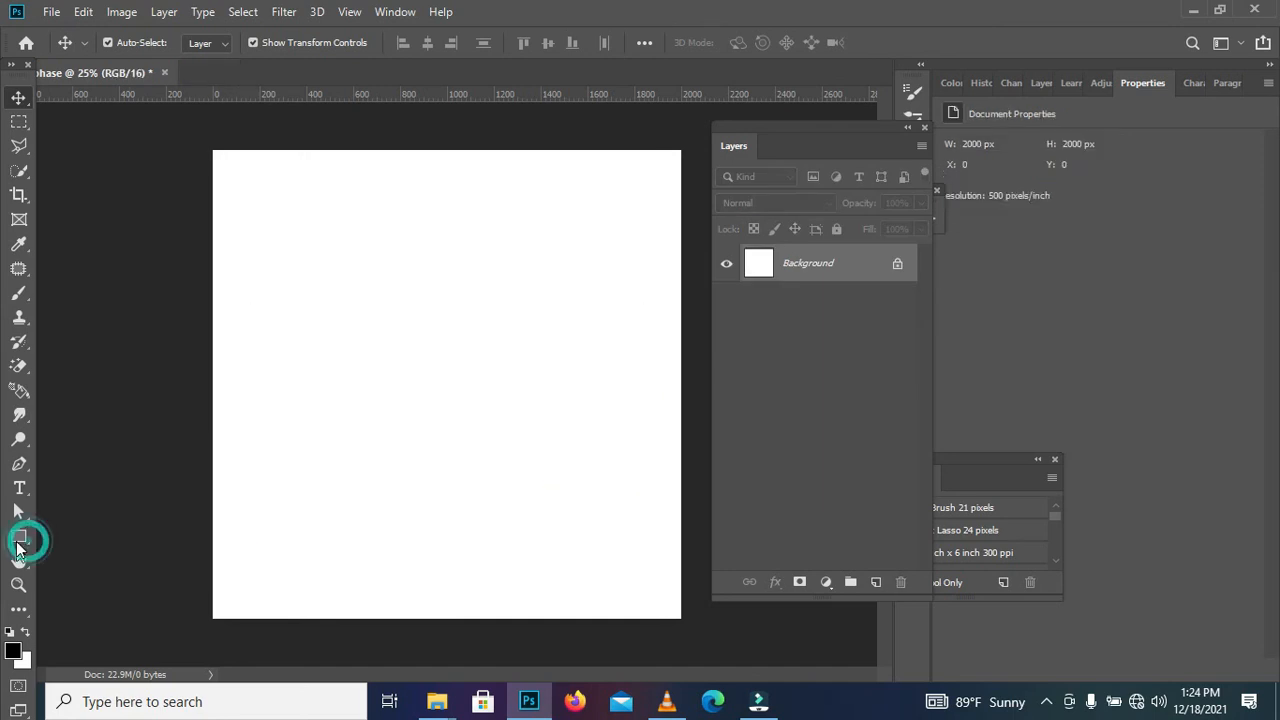
right_click(18, 540)
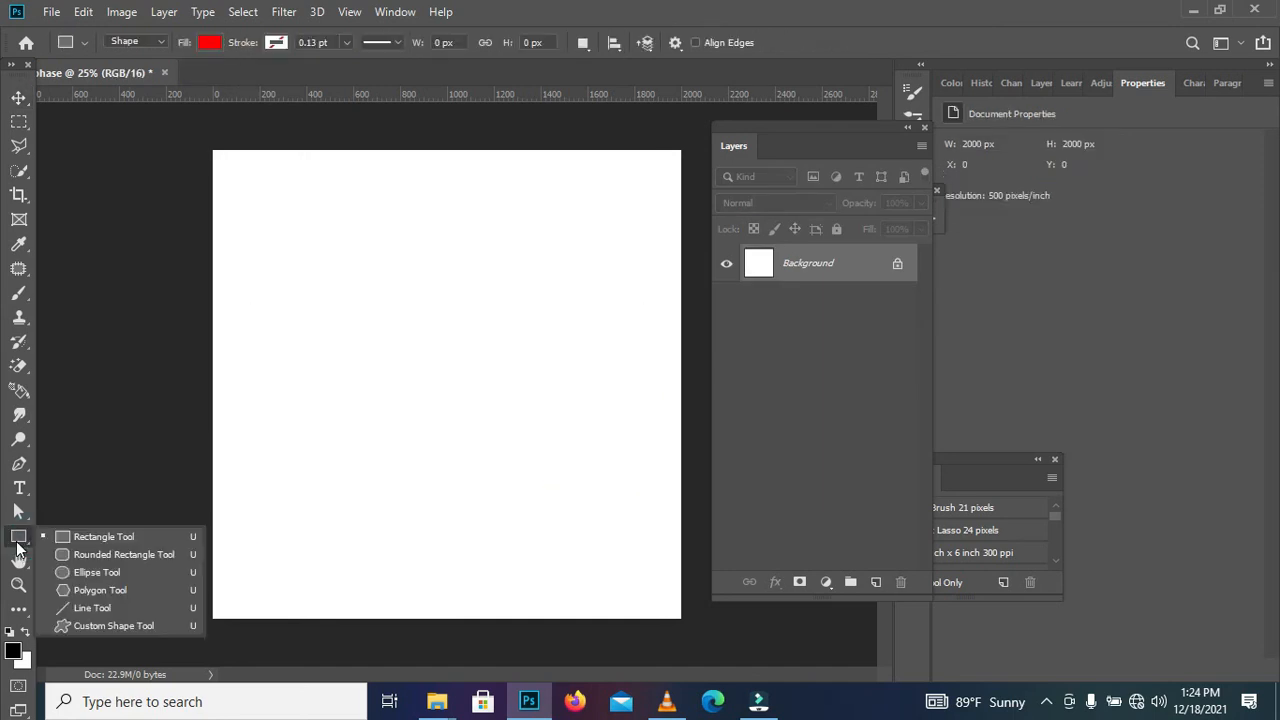
click(124, 553)
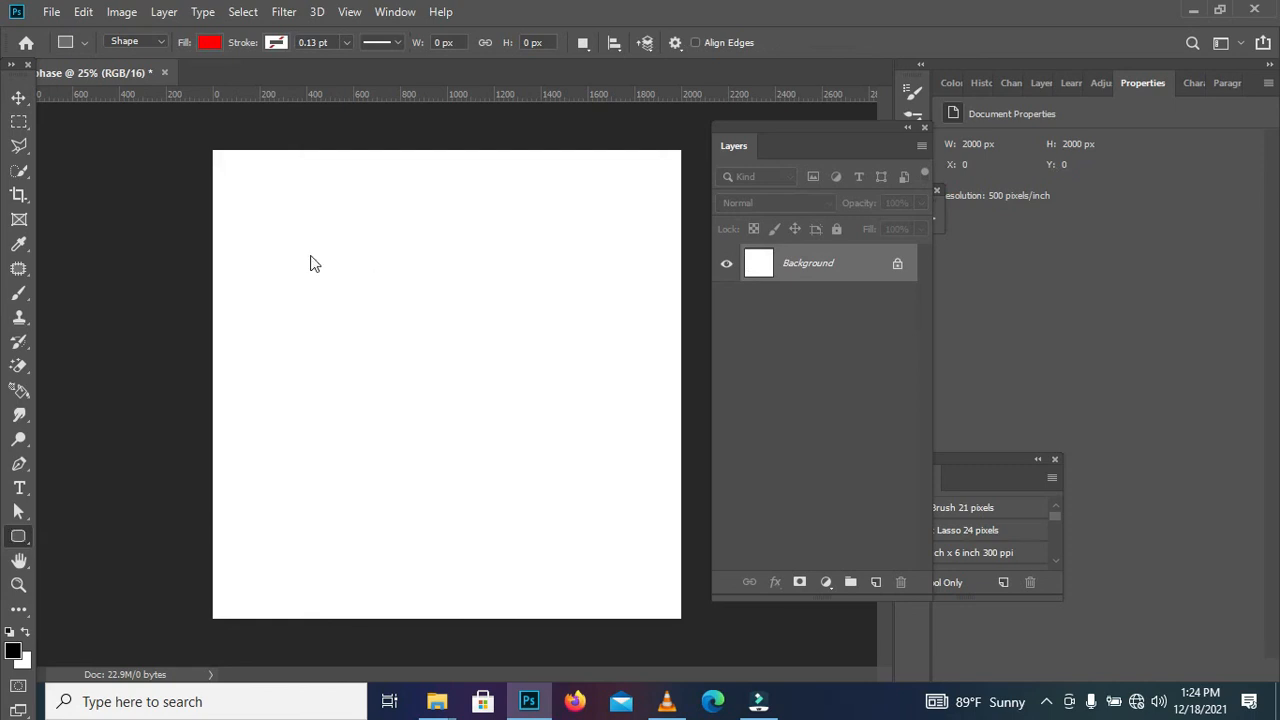
drag(272, 231, 584, 444)
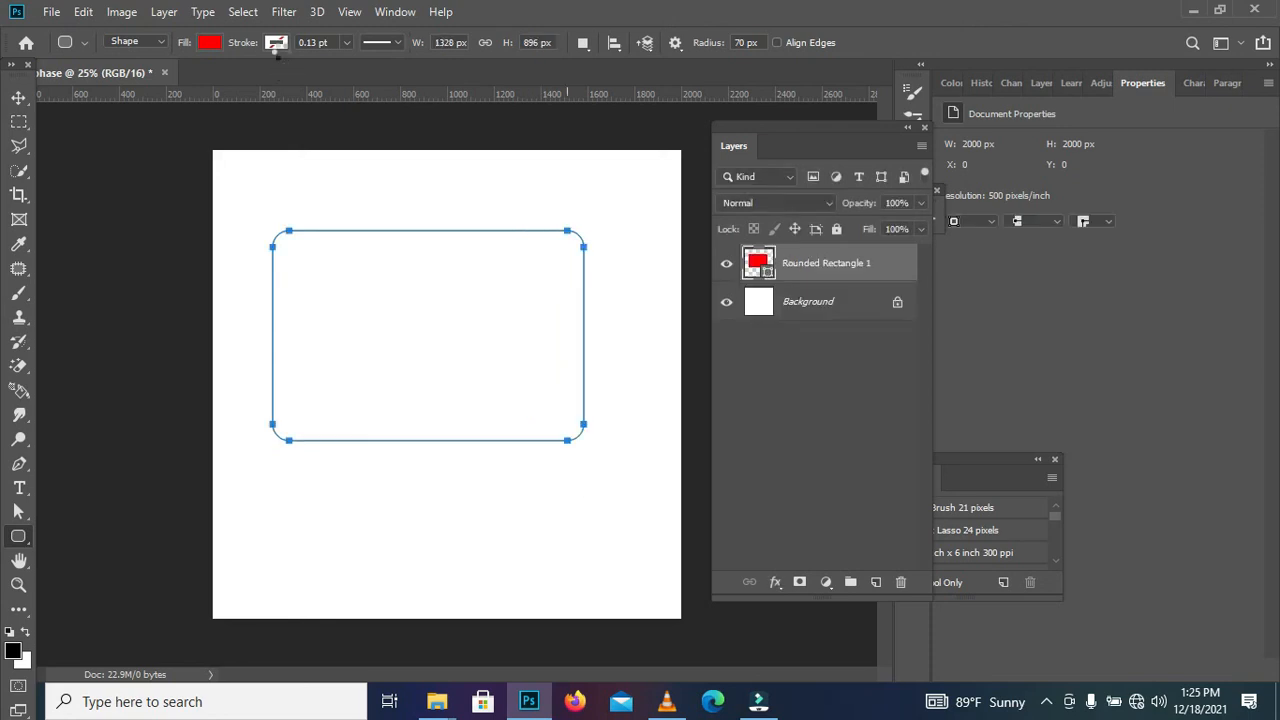
Step: Give the rounded rectangle a black 16.79 pt stroke and move it slightly left to about X 200 px
click(278, 44)
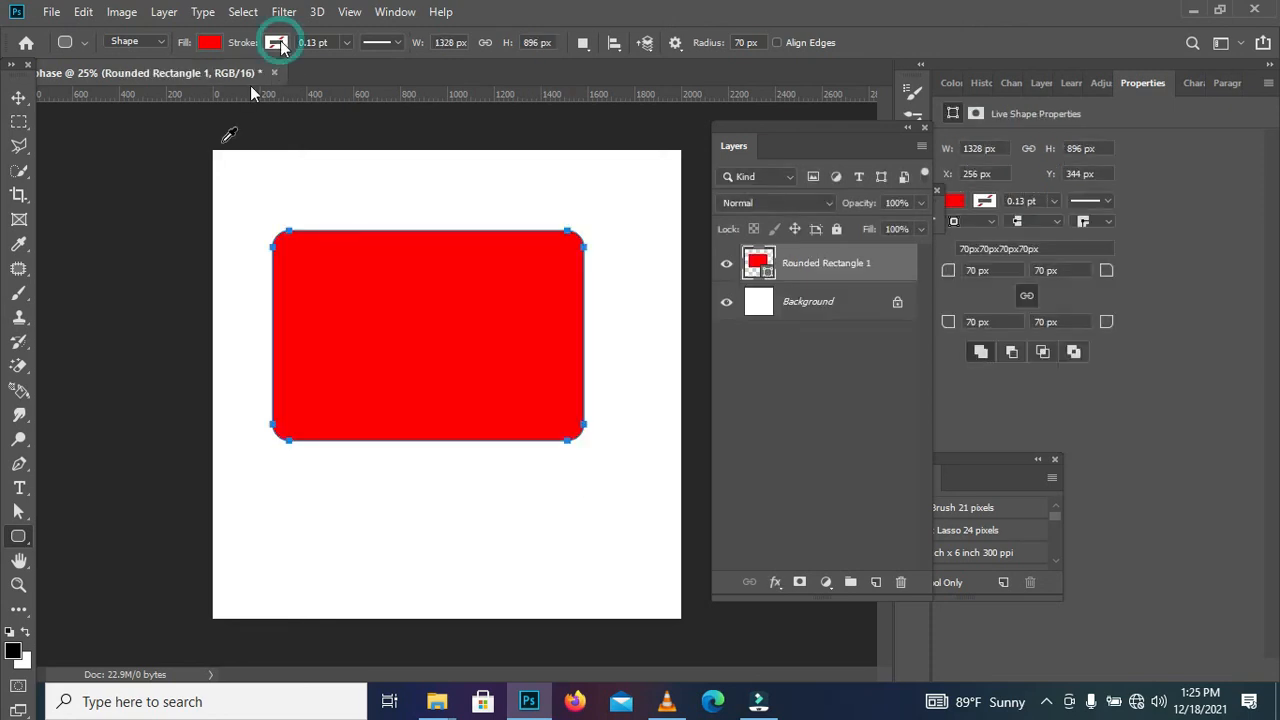
click(188, 140)
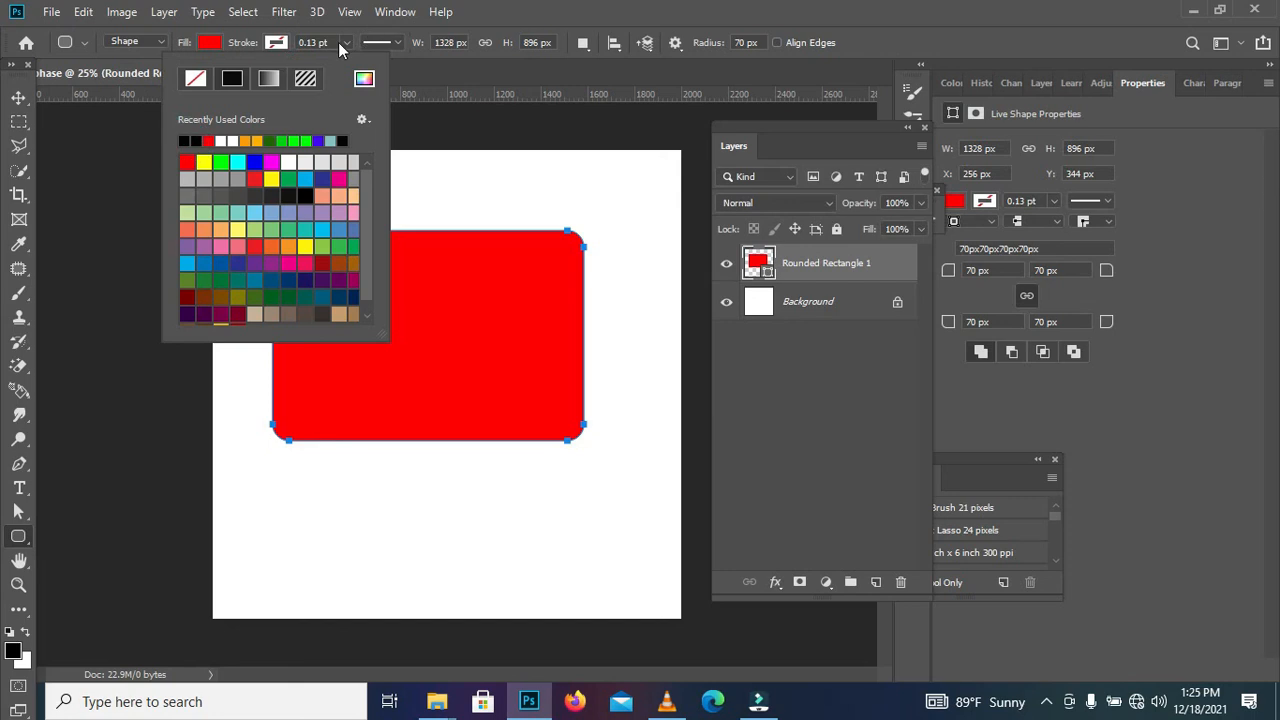
click(344, 42)
drag(349, 63, 372, 63)
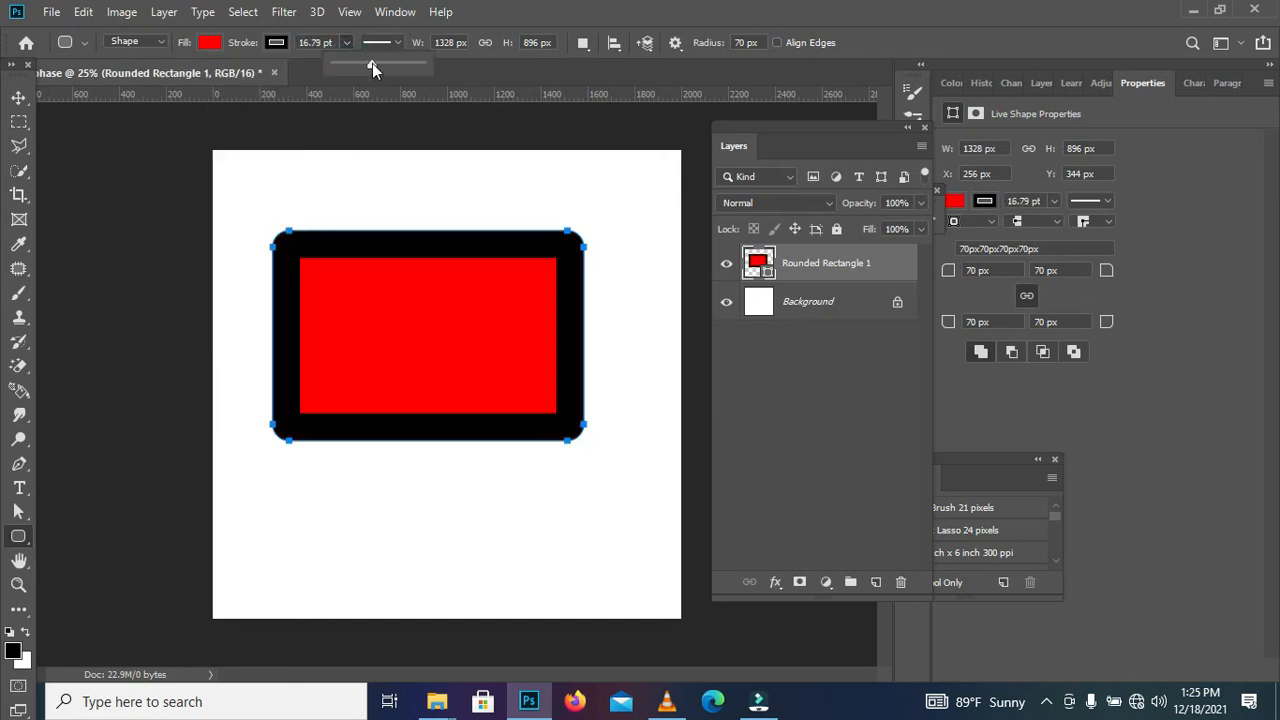
click(17, 96)
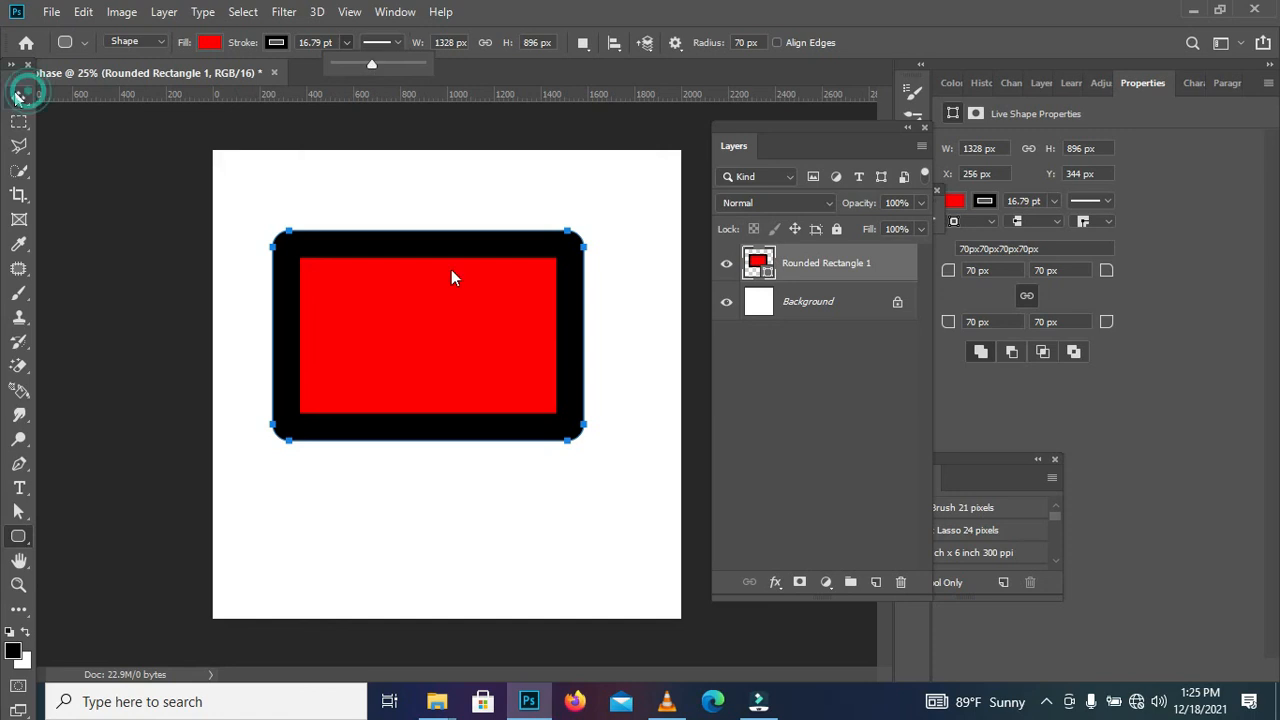
drag(458, 260, 446, 258)
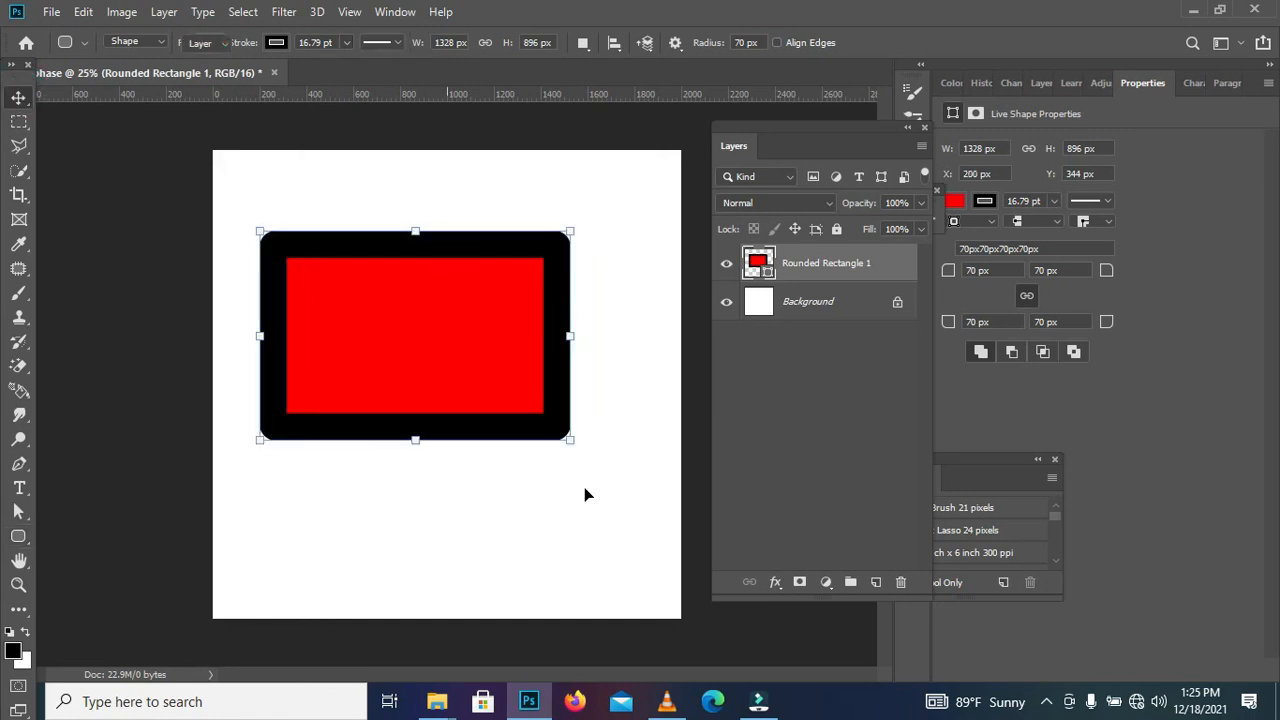
click(1048, 702)
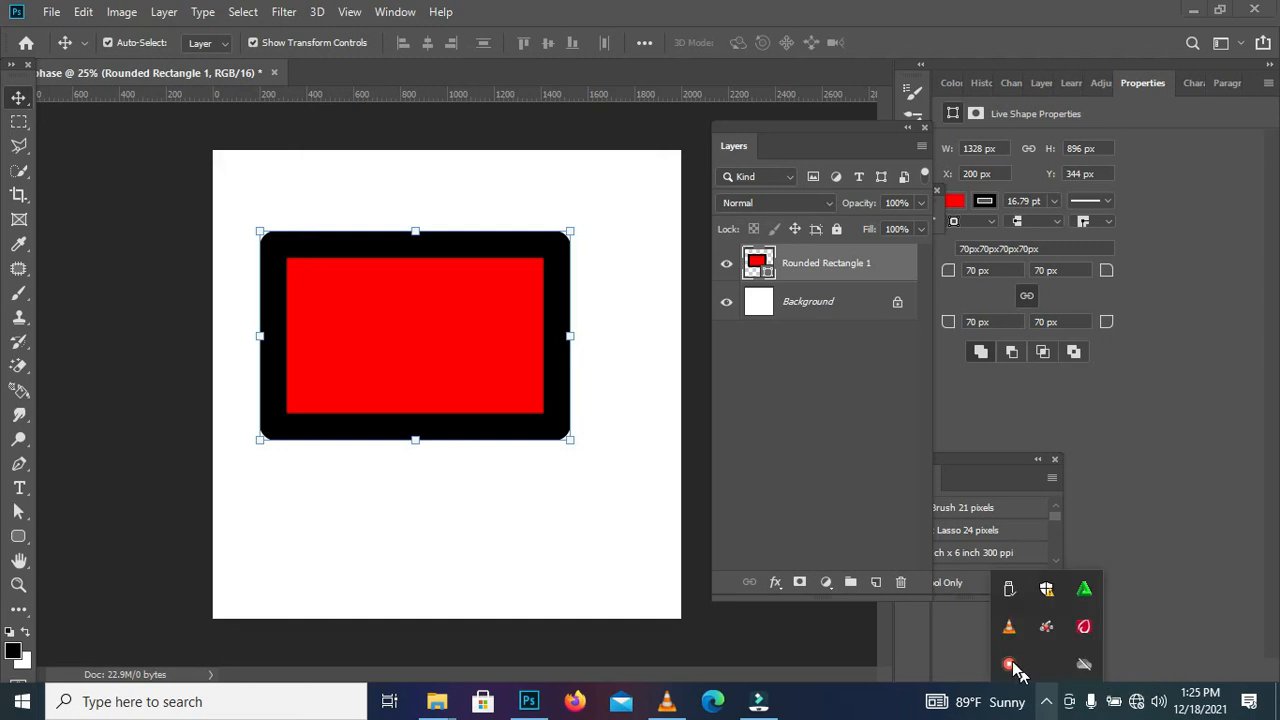
right_click(1009, 665)
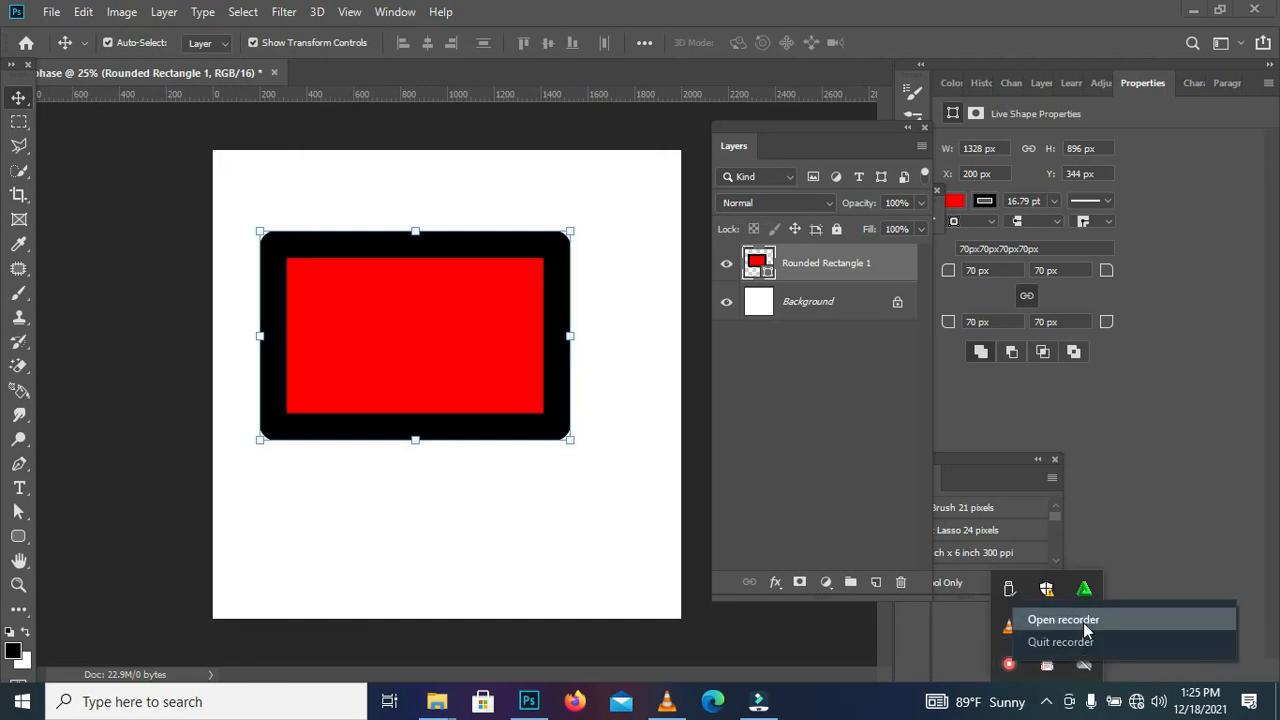